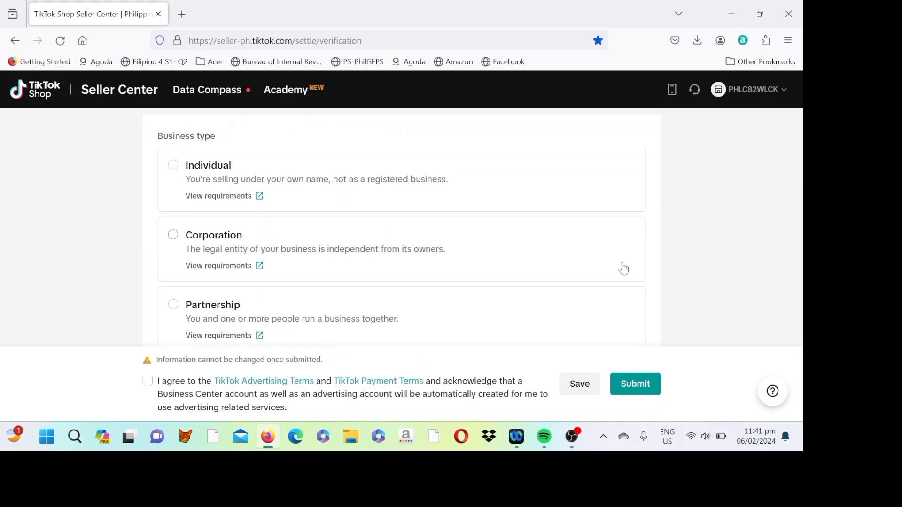
# Step: Review the verification requirements for the Individual business type, and close the information dialog
pyautogui.scroll(-4, 624, 269)
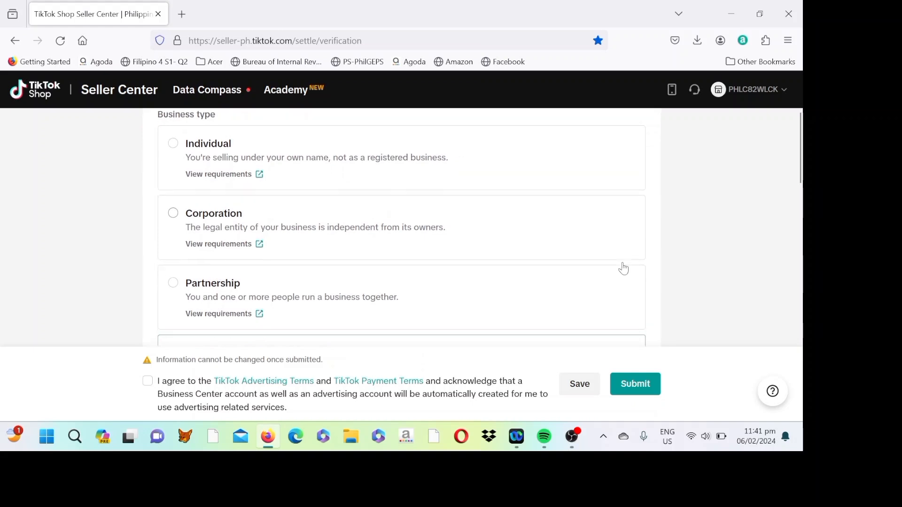
pyautogui.scroll(8, 624, 268)
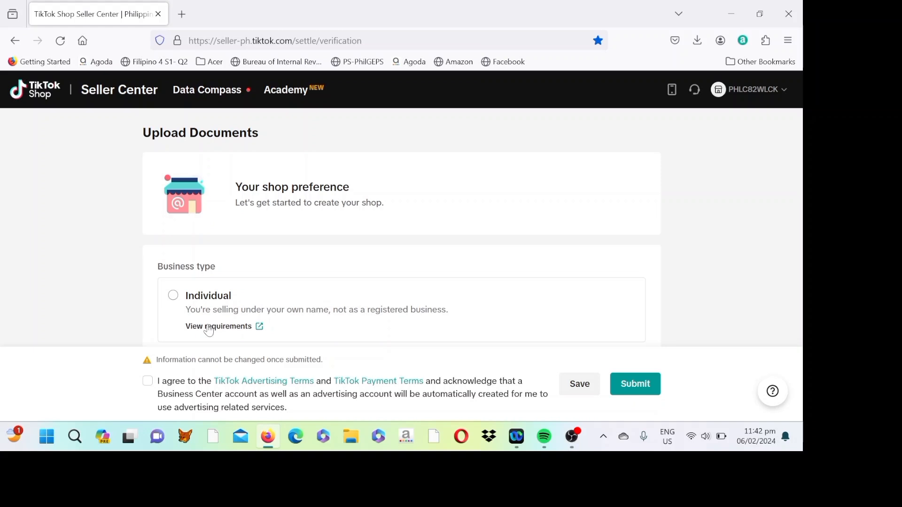
pyautogui.click(210, 331)
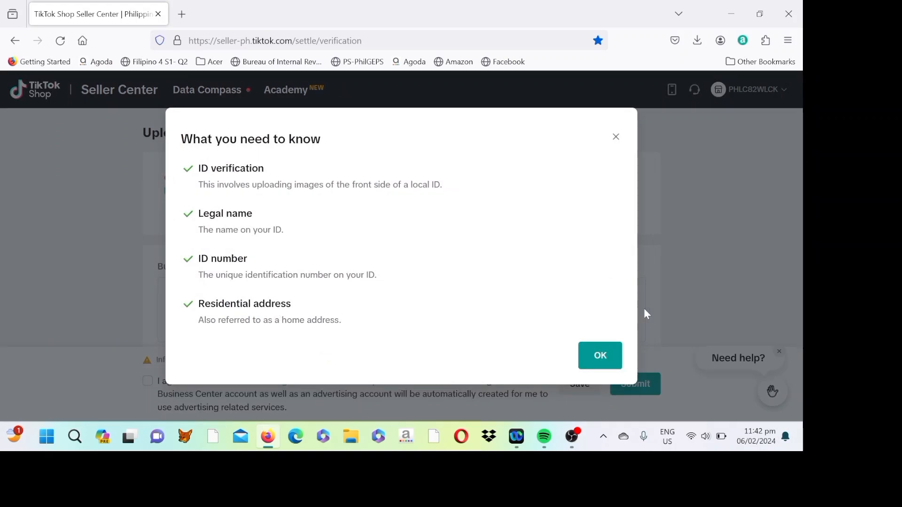
pyautogui.click(613, 360)
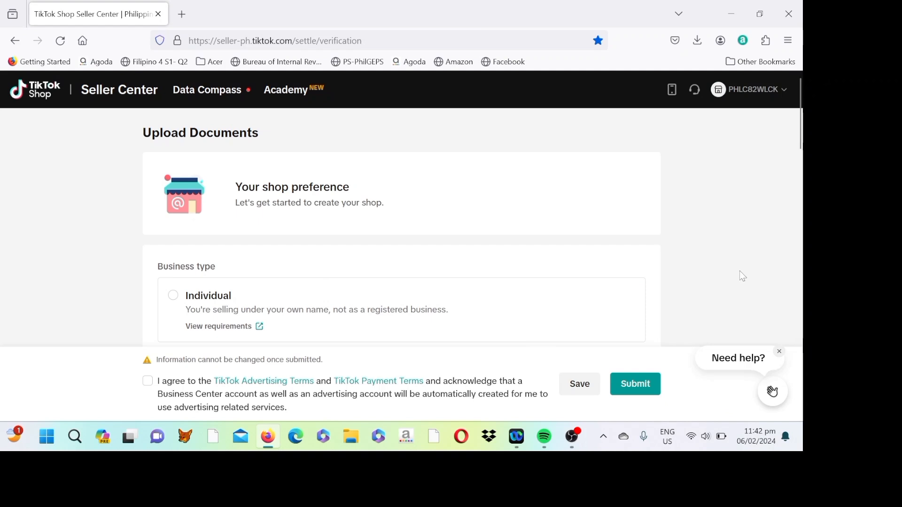
# Step: Review the verification requirements for the Corporation business type, and close the information dialog
pyautogui.scroll(-3, 740, 271)
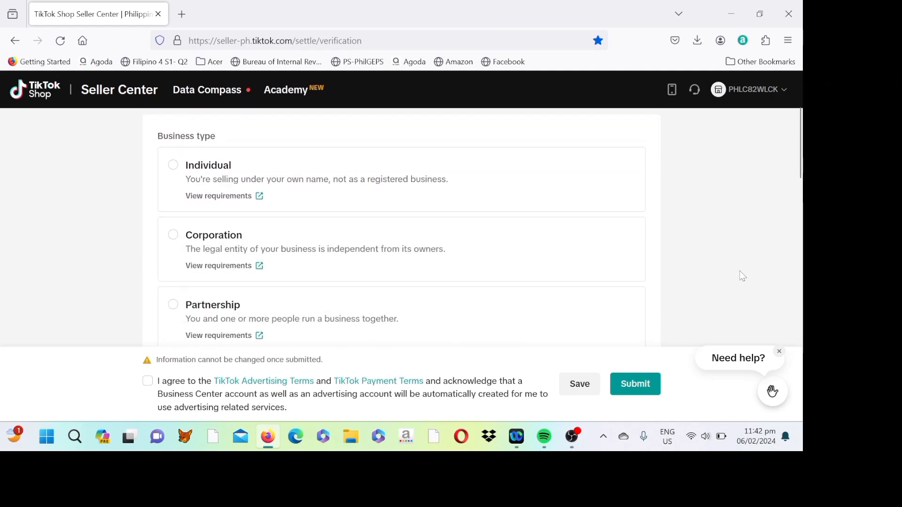
pyautogui.scroll(-1, 743, 276)
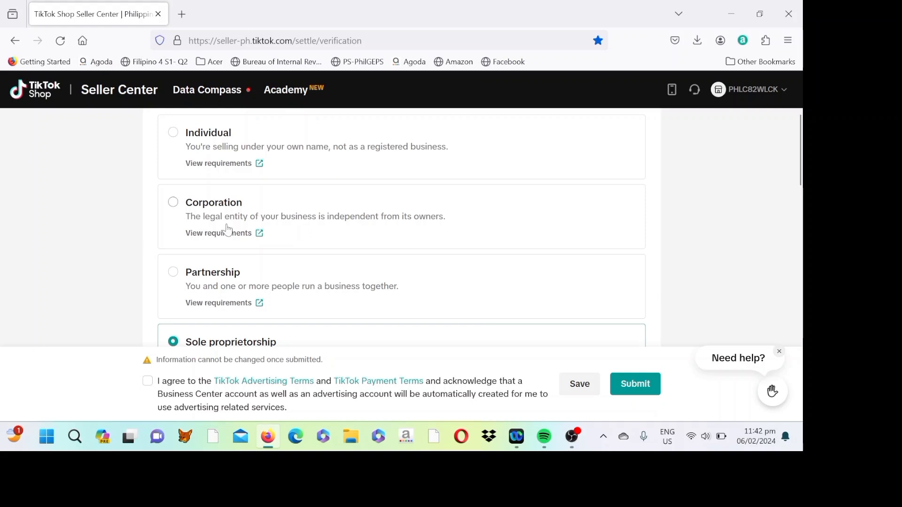
pyautogui.click(211, 240)
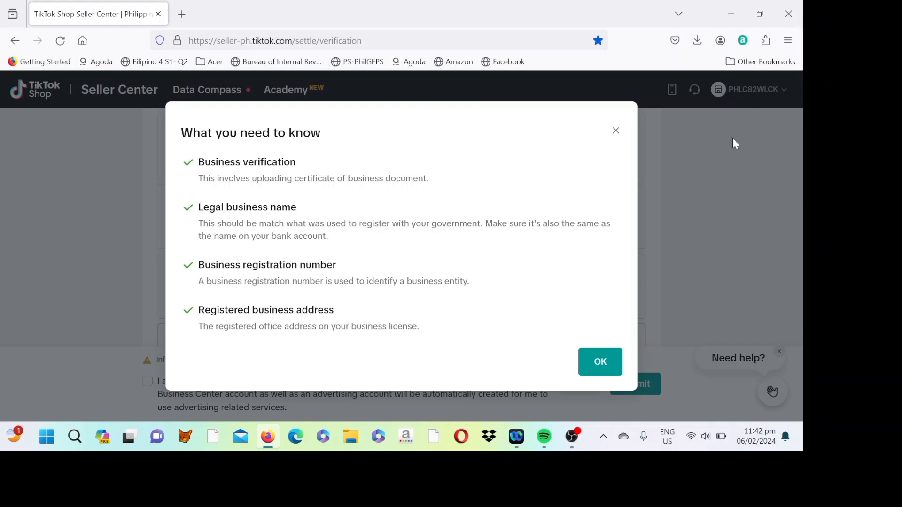
pyautogui.click(614, 367)
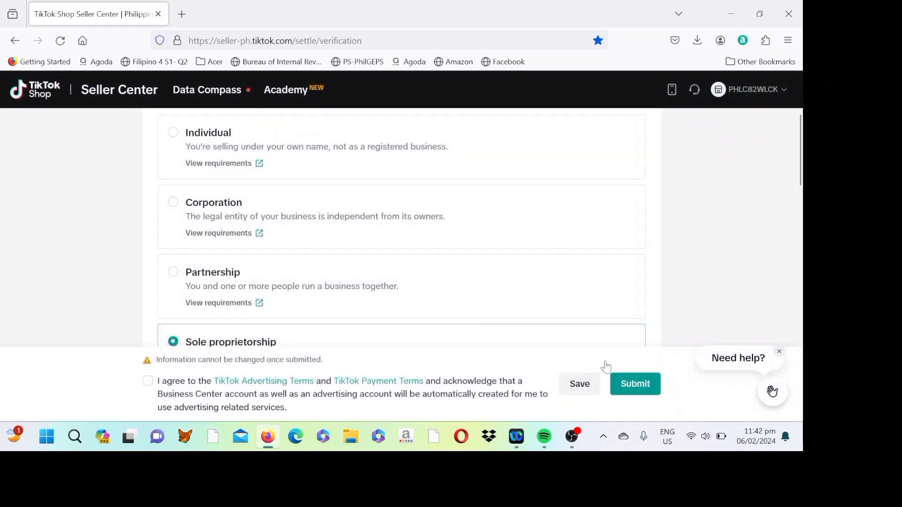
# Step: Switch the business type to Partnership, accepting that entered information is cleared, and review its verification requirements
pyautogui.click(222, 310)
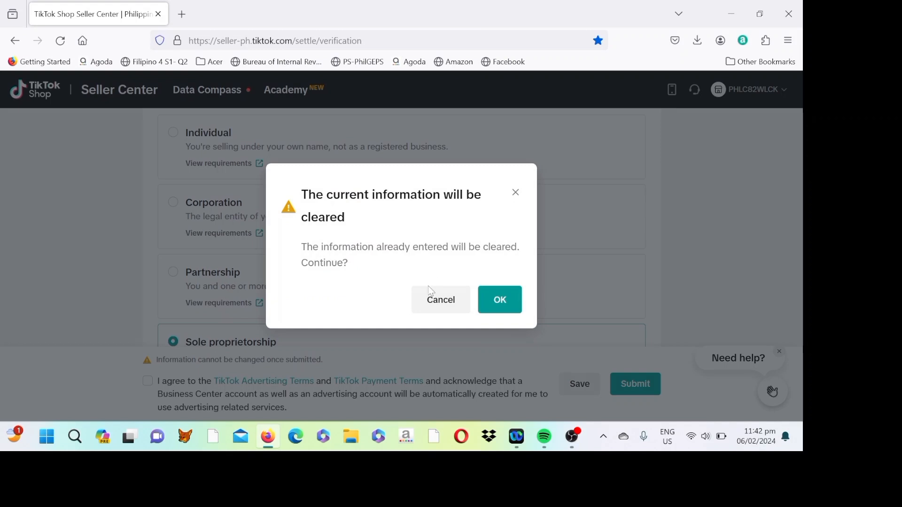
pyautogui.click(495, 315)
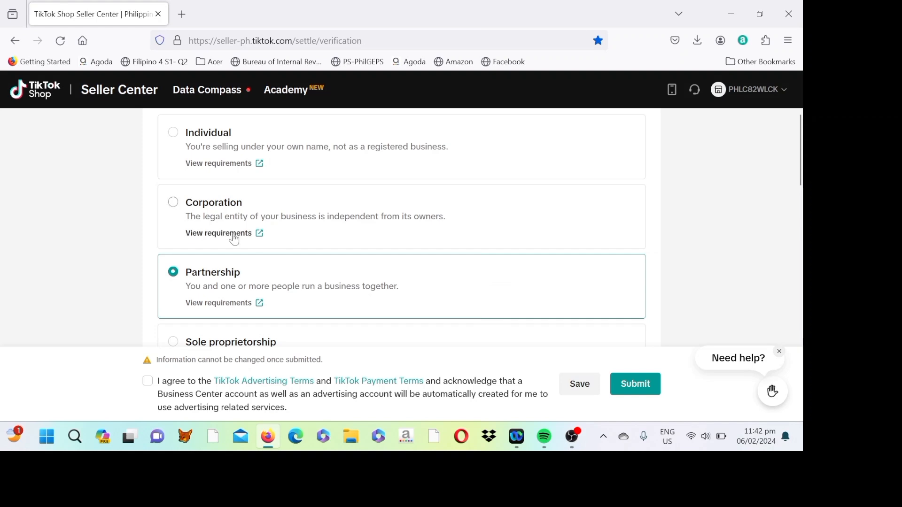
pyautogui.click(216, 302)
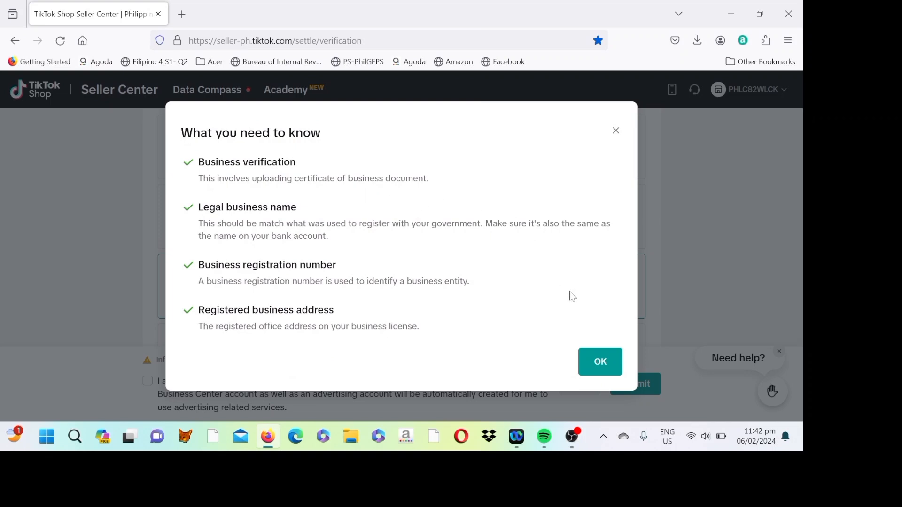
pyautogui.click(592, 366)
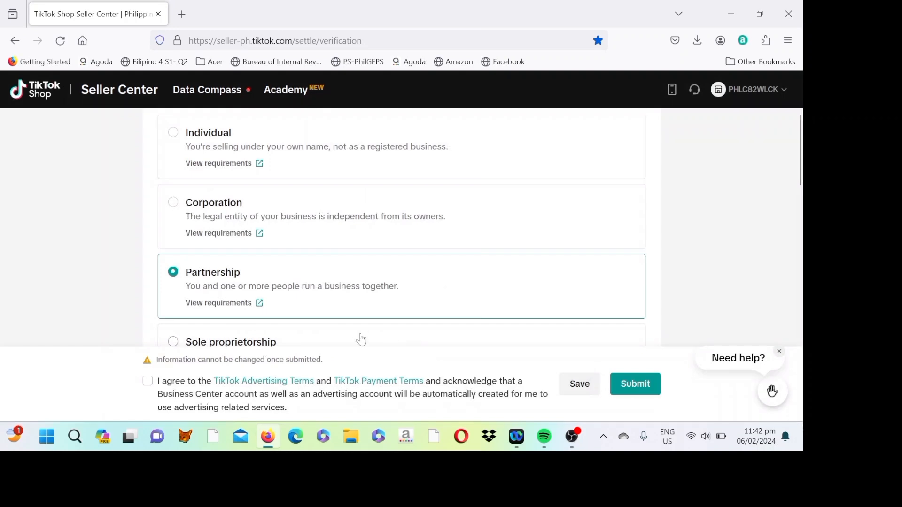
# Step: Set the business type to Sole proprietorship and accept clearing the information already entered
pyautogui.scroll(-5, 805, 291)
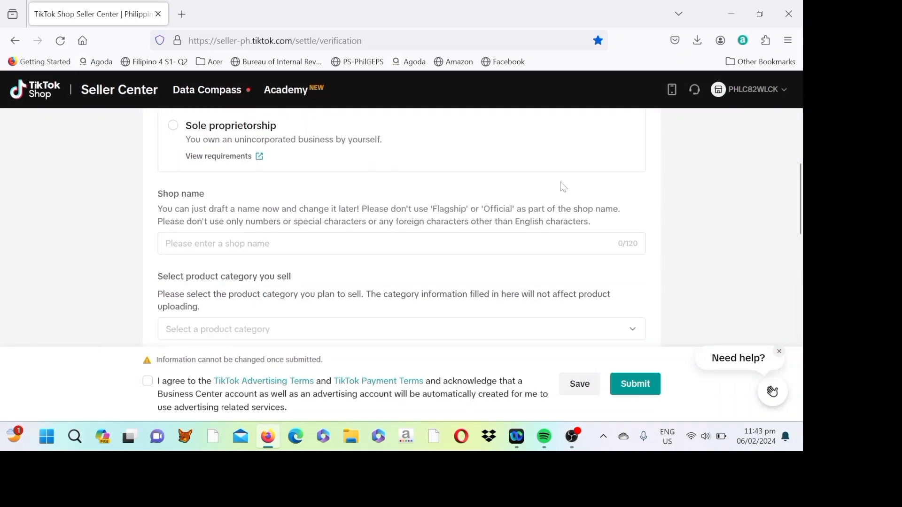
pyautogui.scroll(1, 804, 121)
pyautogui.scroll(3, 803, 121)
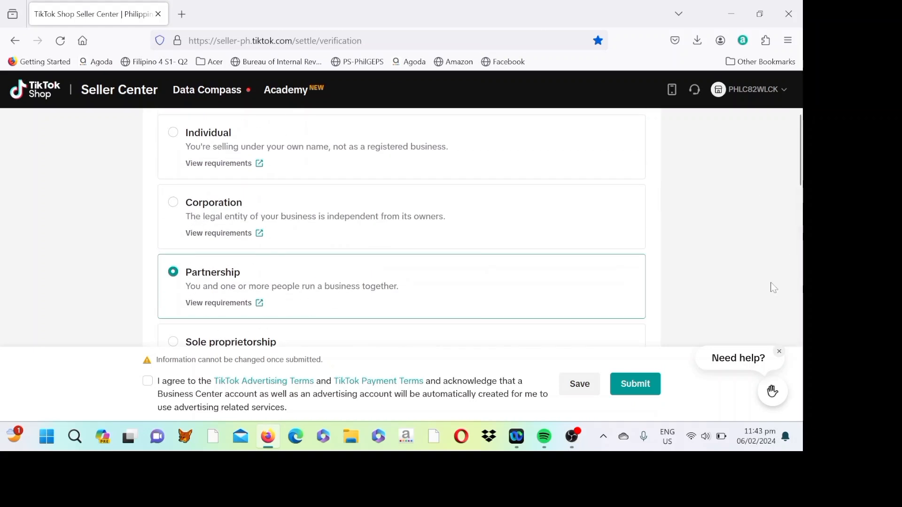
pyautogui.scroll(-2, 795, 323)
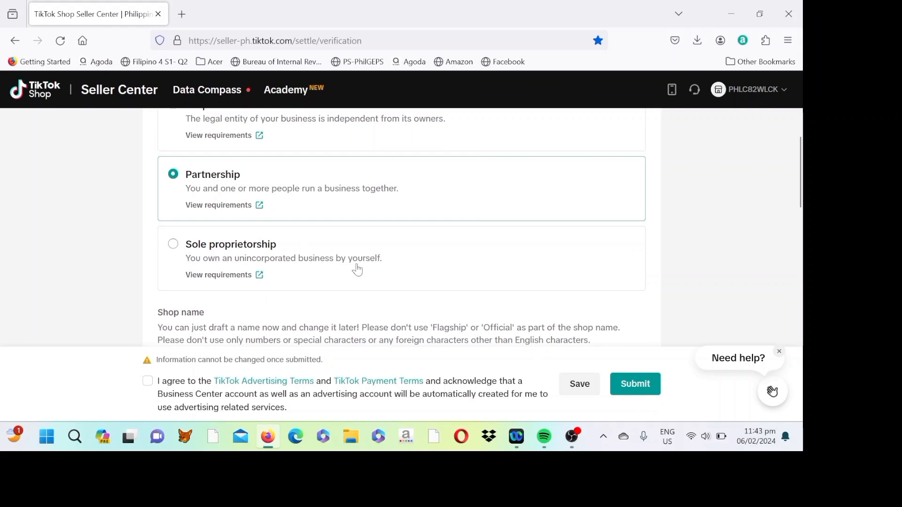
pyautogui.click(174, 248)
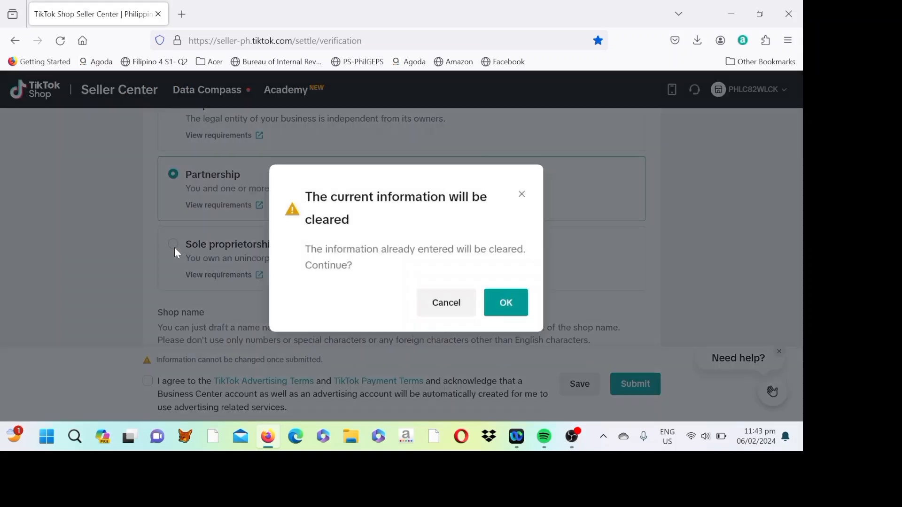
pyautogui.click(499, 300)
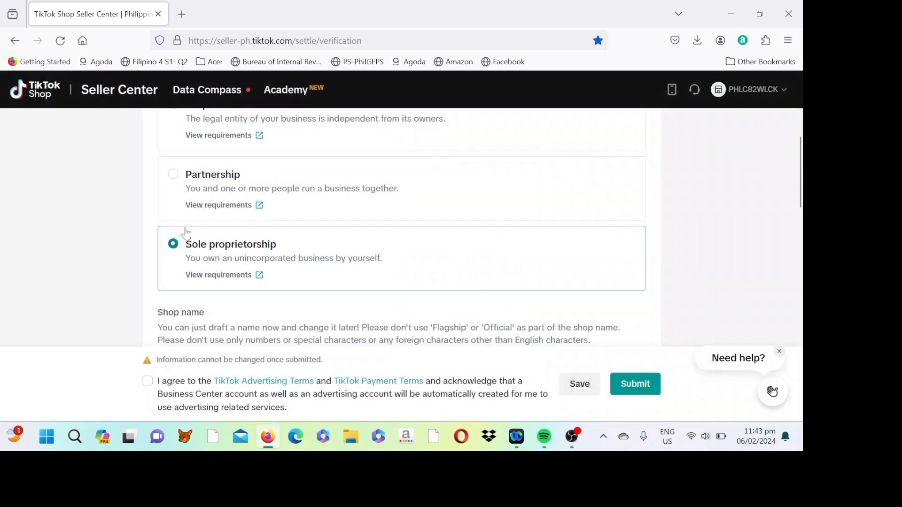
# Step: Review the Sole proprietorship verification requirements, and dismiss both the information dialog and the help bubble
pyautogui.click(194, 277)
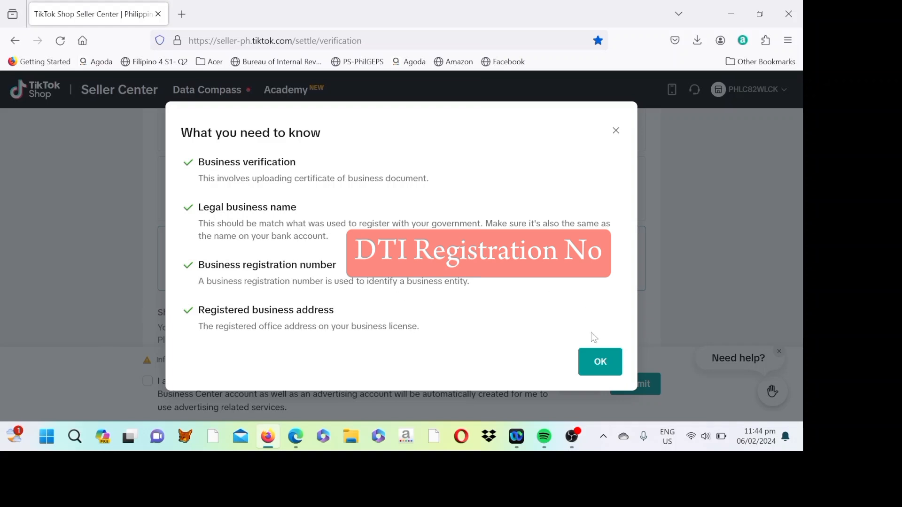
pyautogui.click(601, 362)
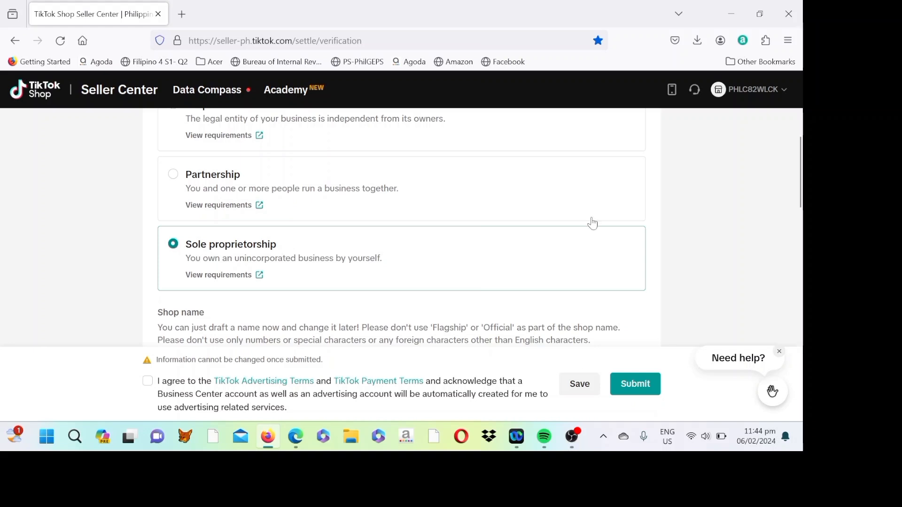
pyautogui.click(780, 352)
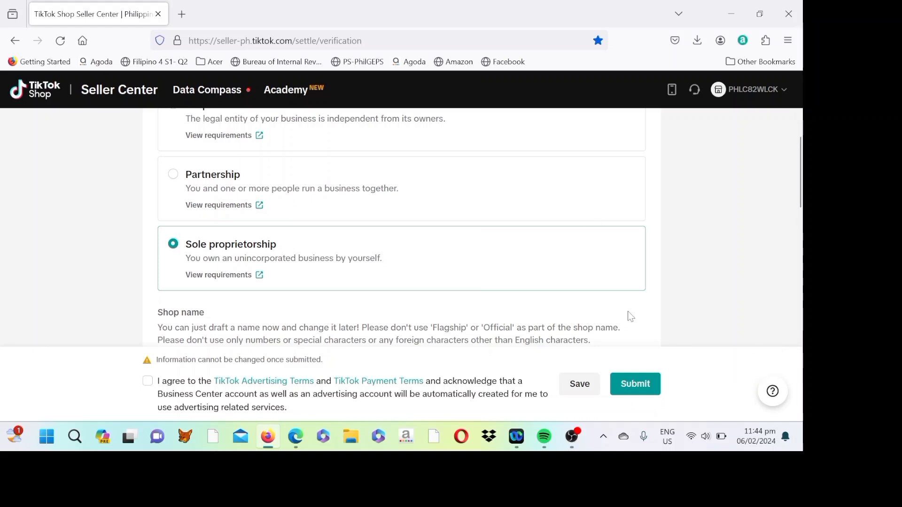
# Step: Enter FABRICONLINEPH ONLINE SHOP as the shop name and choose Textiles & Soft Furnishings as the product category
pyautogui.scroll(-3, 662, 313)
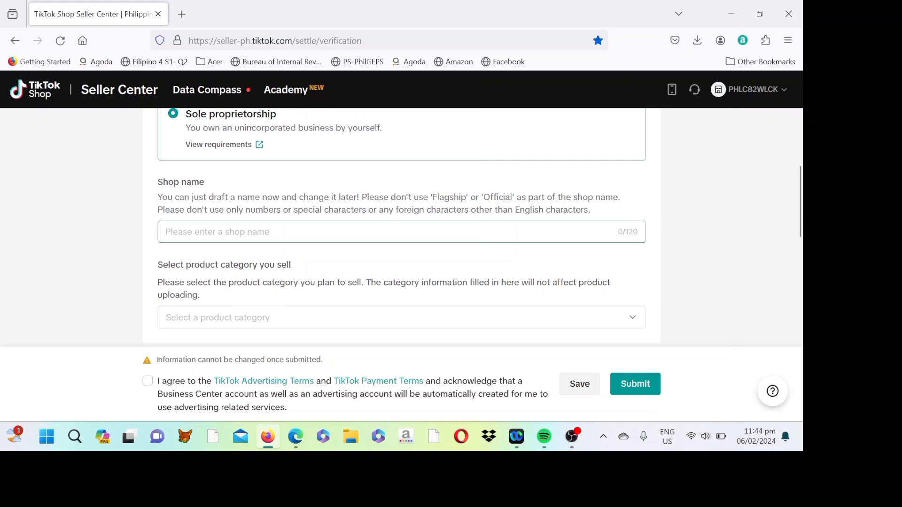
pyautogui.click(217, 232)
pyautogui.press('capslock')
pyautogui.write('FAB')
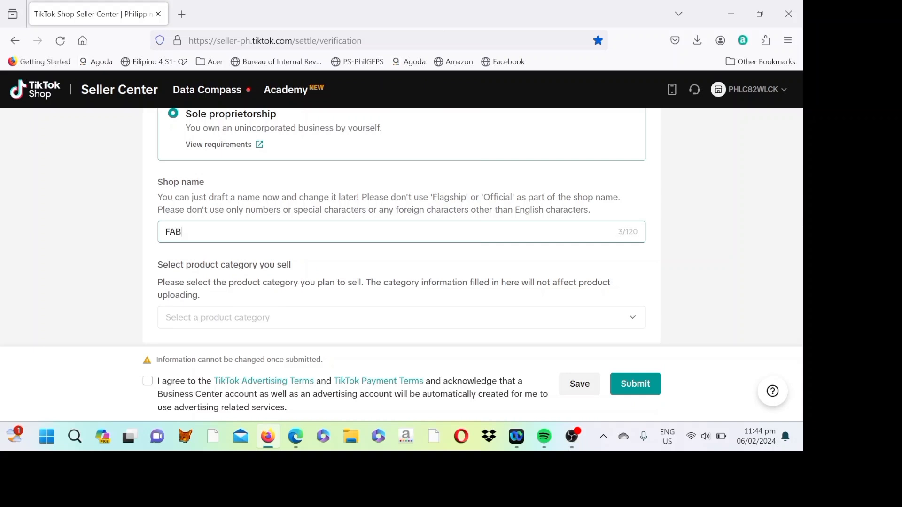
pyautogui.write('RICONLINEPH ONLINE S')
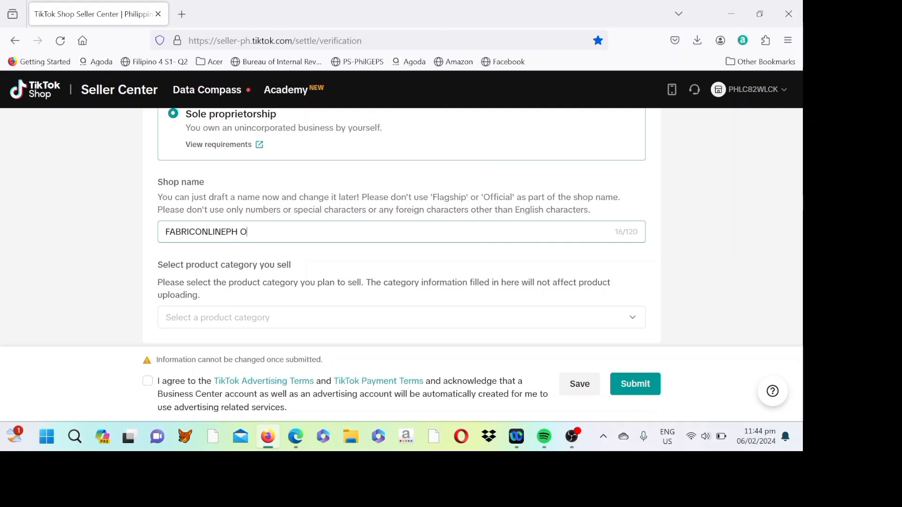
pyautogui.write('HOP')
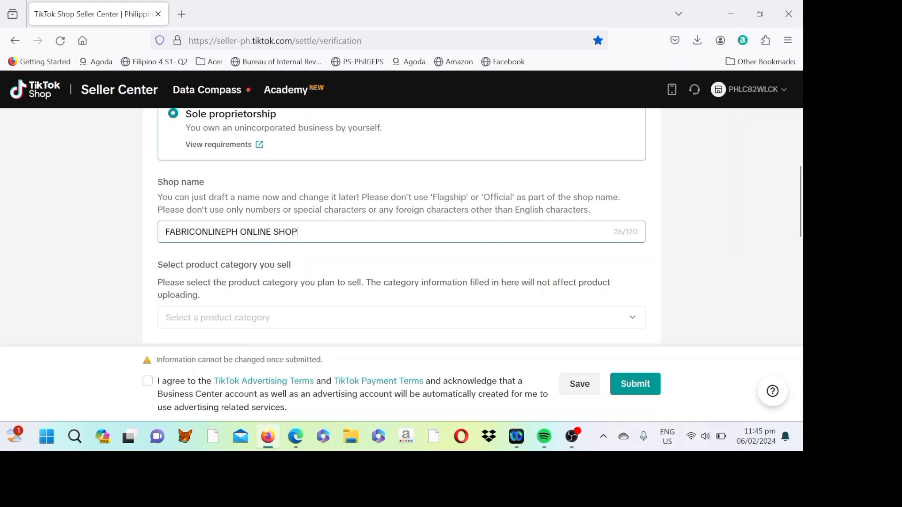
pyautogui.click(467, 317)
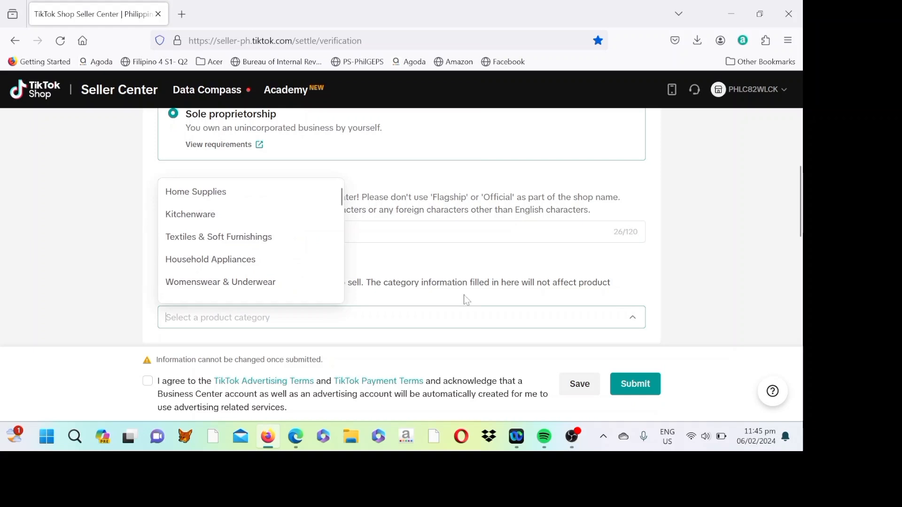
pyautogui.click(218, 239)
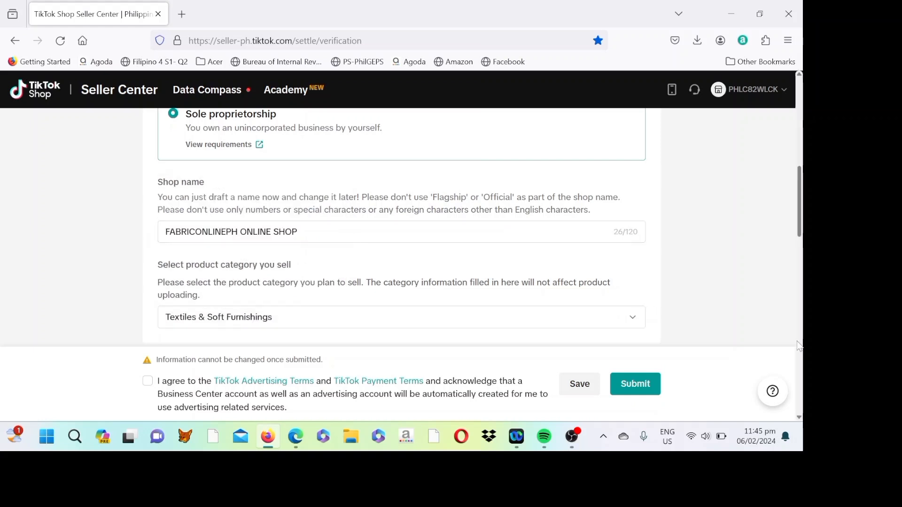
# Step: View the sample DTI permit for the company registration document, and close the sample
pyautogui.scroll(-3, 793, 329)
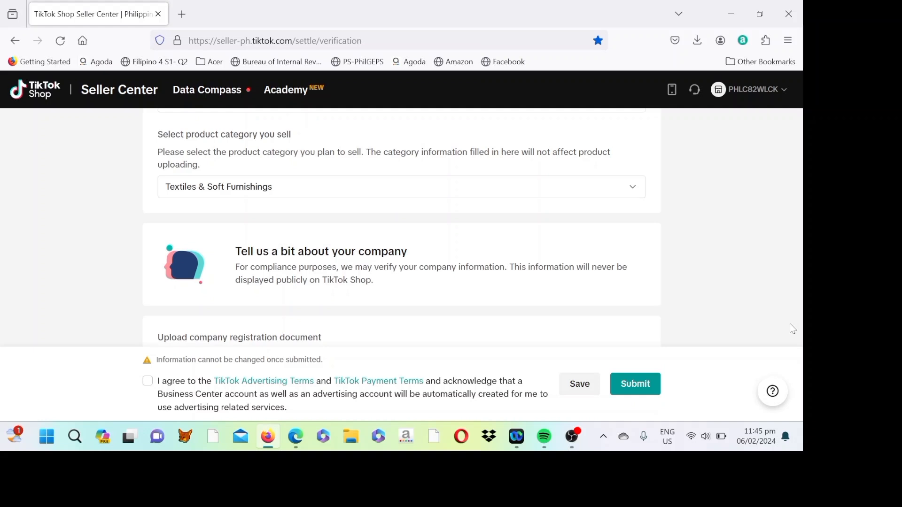
pyautogui.scroll(-2, 793, 329)
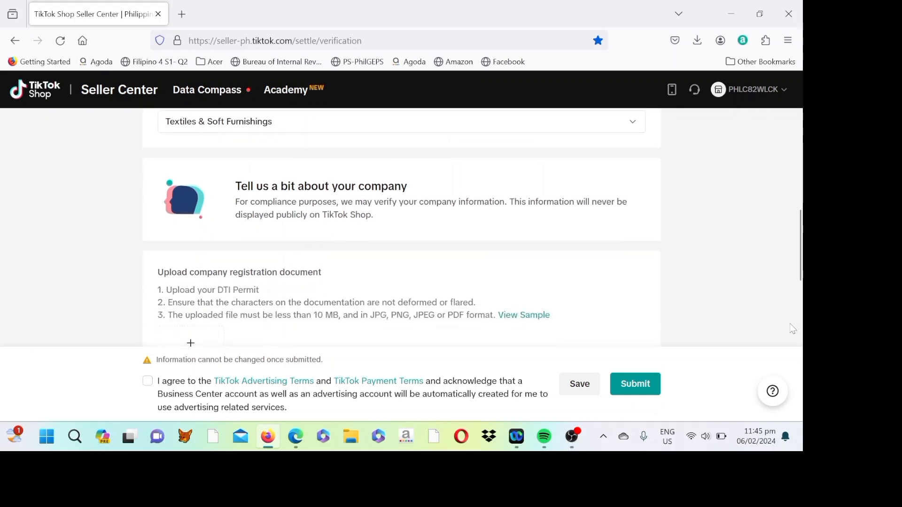
pyautogui.scroll(-3, 793, 329)
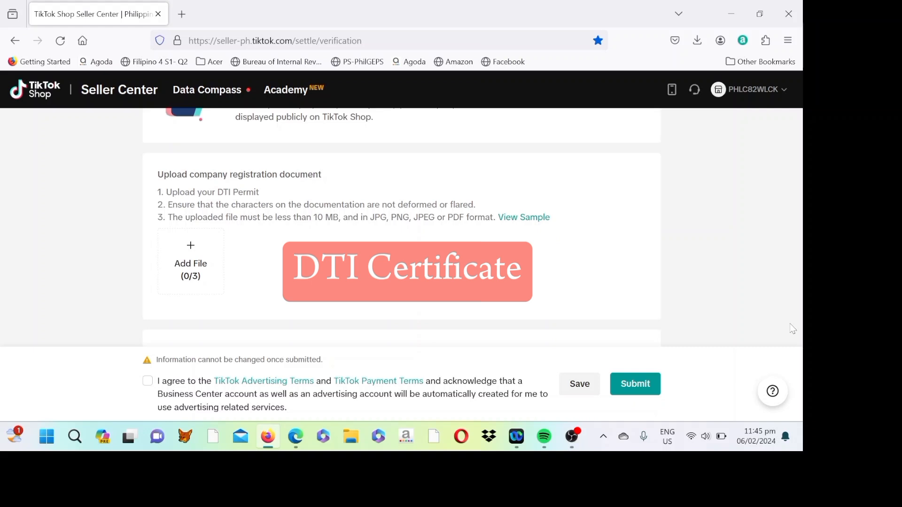
pyautogui.click(517, 221)
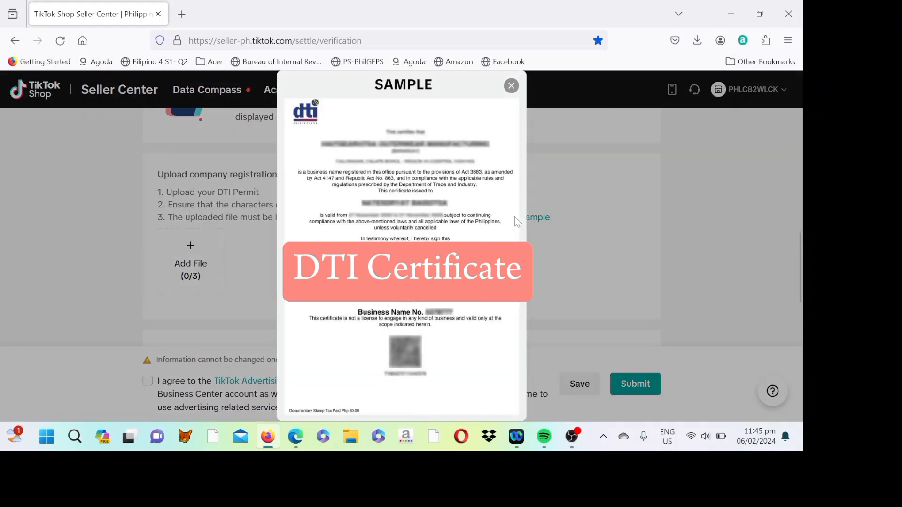
pyautogui.click(512, 85)
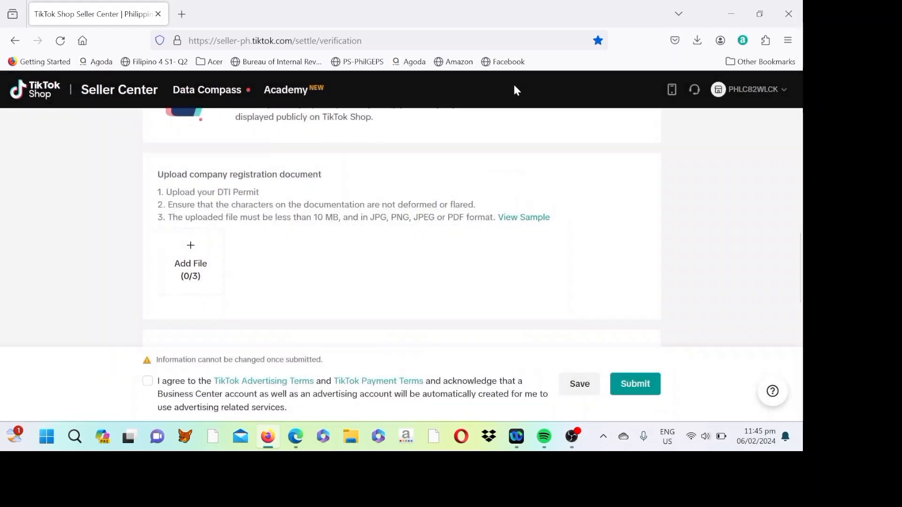
# Step: Upload the Desktop file "DTI OF FABRICONLINEPH - Shortcut" as the company registration document and dismiss the warning
pyautogui.click(189, 259)
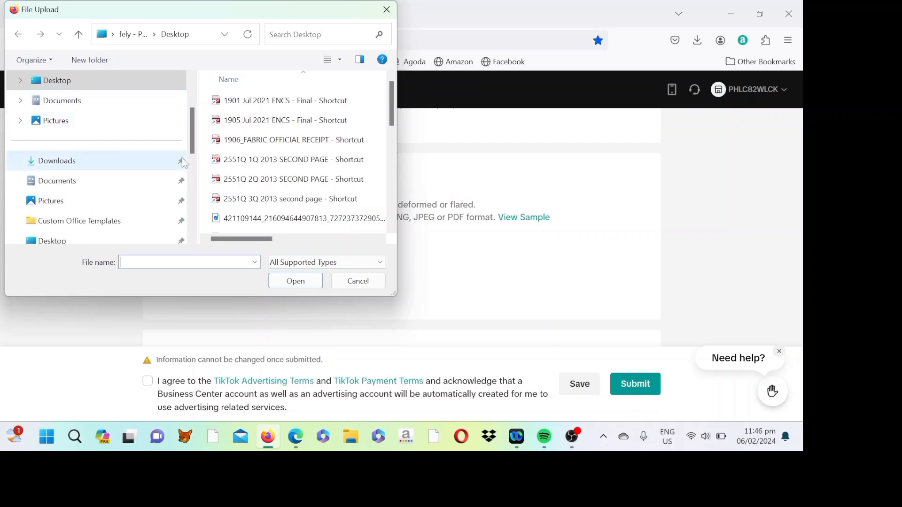
pyautogui.click(191, 240)
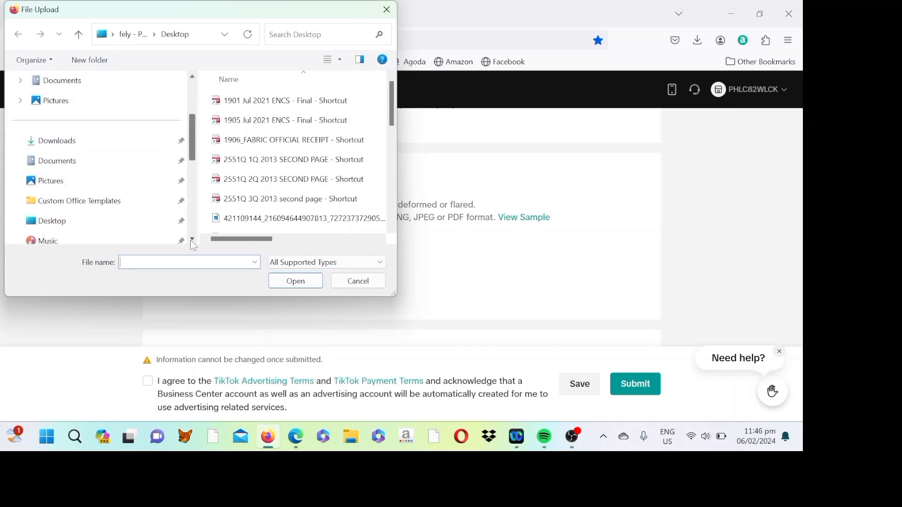
pyautogui.click(101, 228)
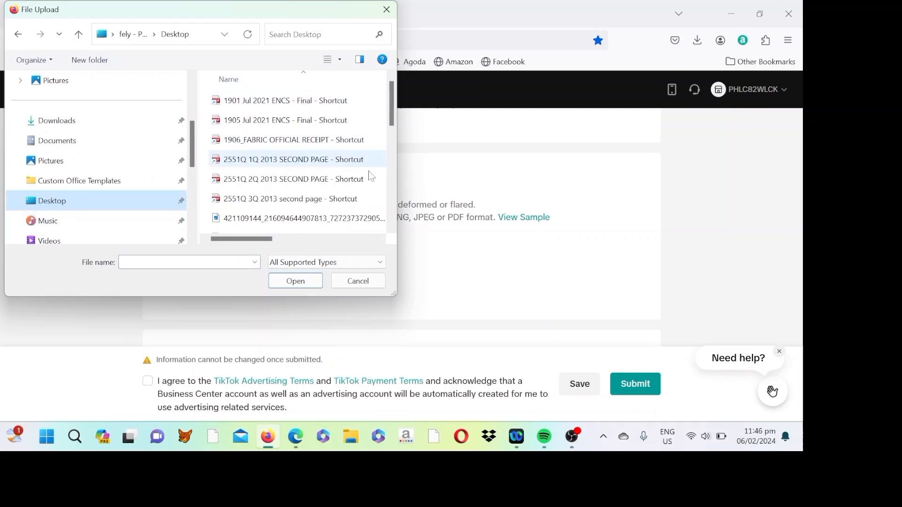
pyautogui.click(391, 223)
pyautogui.click(392, 224)
pyautogui.click(391, 224)
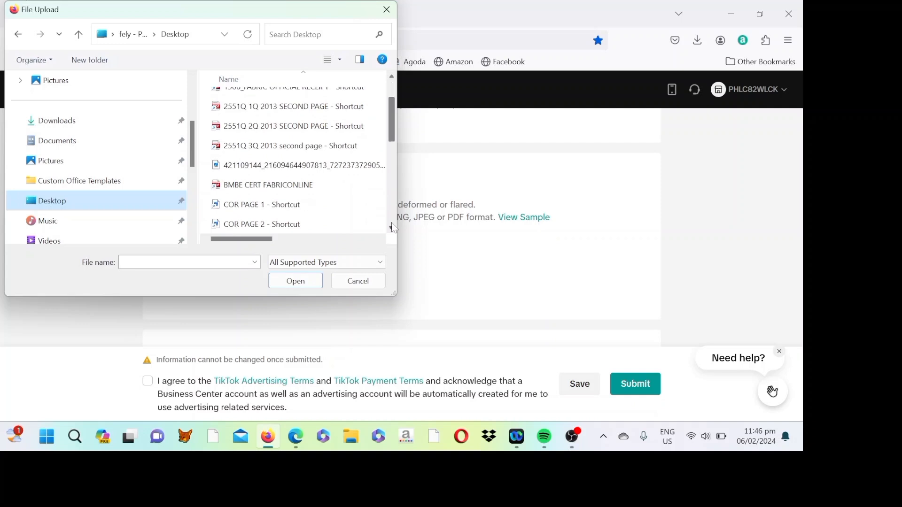
pyautogui.click(391, 224)
pyautogui.click(391, 224)
pyautogui.click(392, 224)
pyautogui.click(391, 224)
pyautogui.click(391, 224)
pyautogui.click(392, 224)
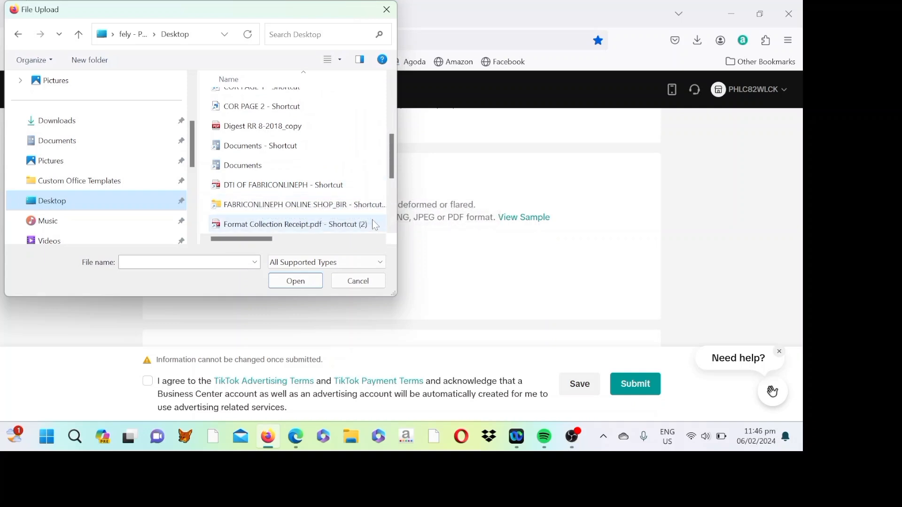
pyautogui.click(277, 189)
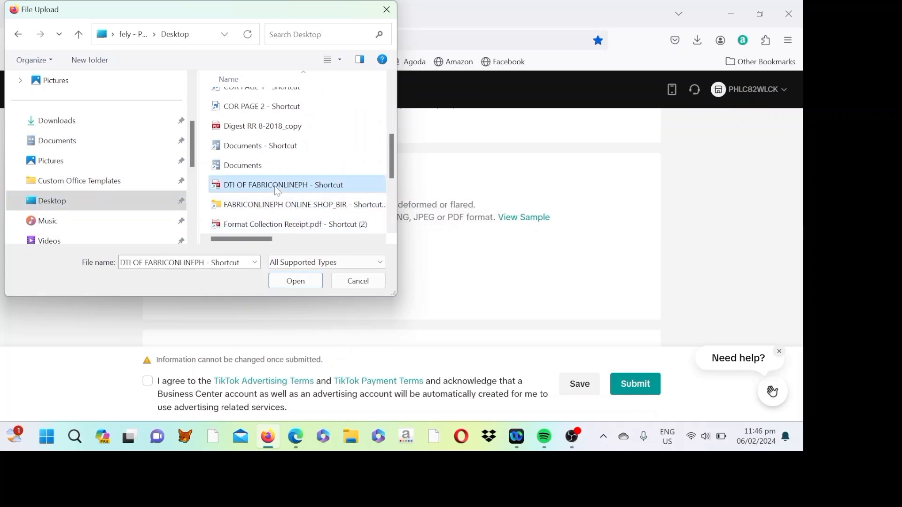
pyautogui.doubleClick(277, 190)
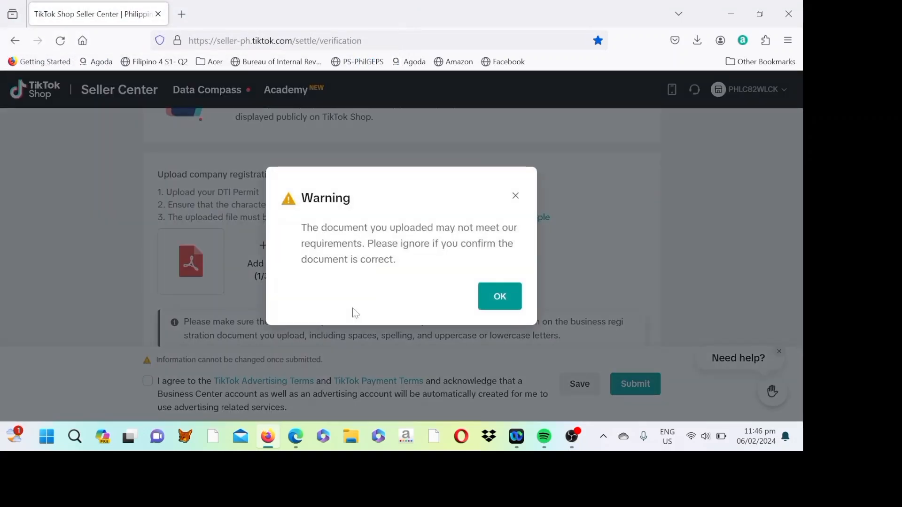
pyautogui.click(499, 303)
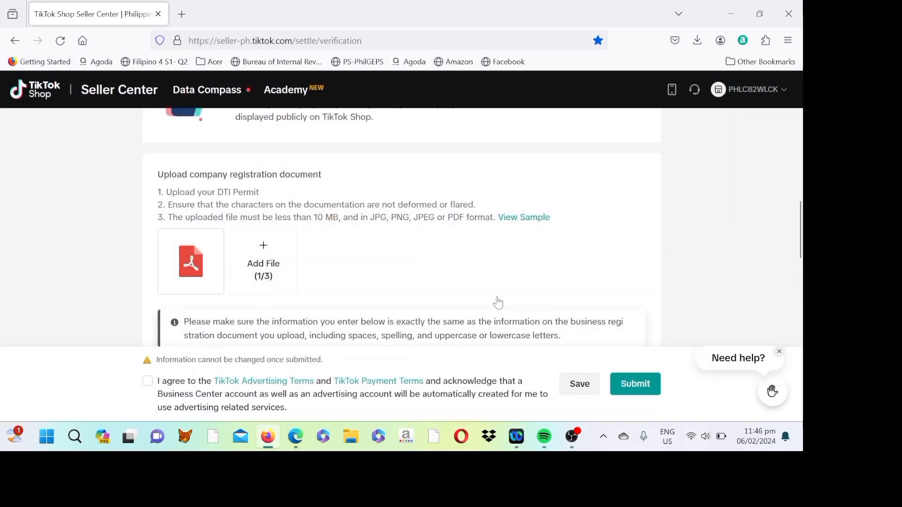
# Step: Preview the uploaded DTI certificate, check its business name, owner, validity, certificate number and address details, and close the preview
pyautogui.moveTo(206, 278)
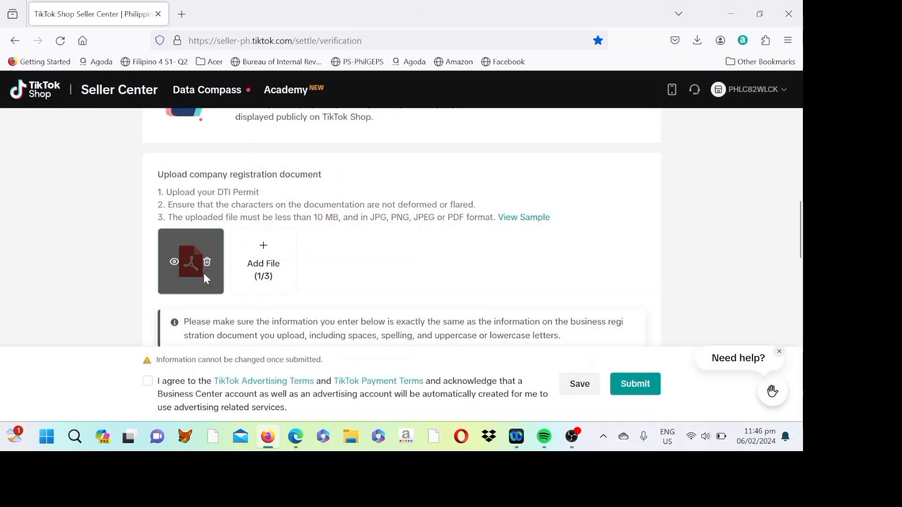
pyautogui.click(175, 262)
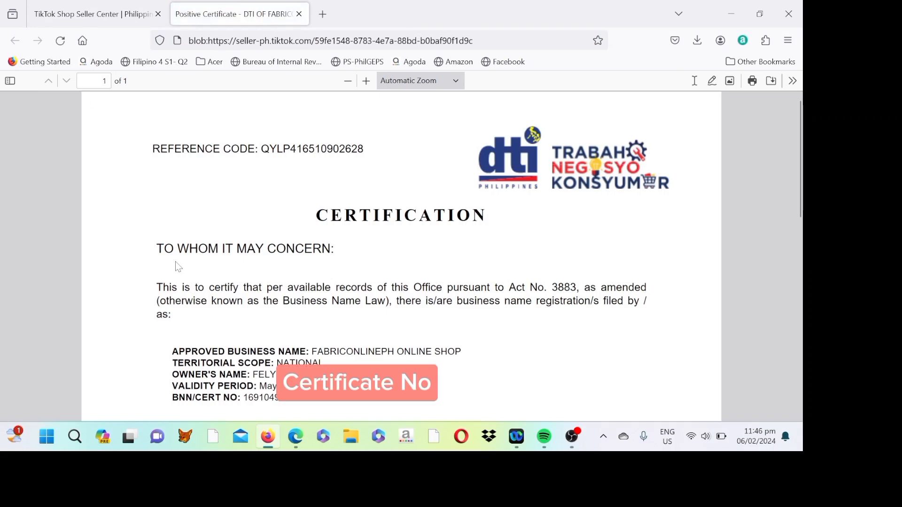
pyautogui.scroll(-2, 176, 261)
pyautogui.scroll(-3, 370, 352)
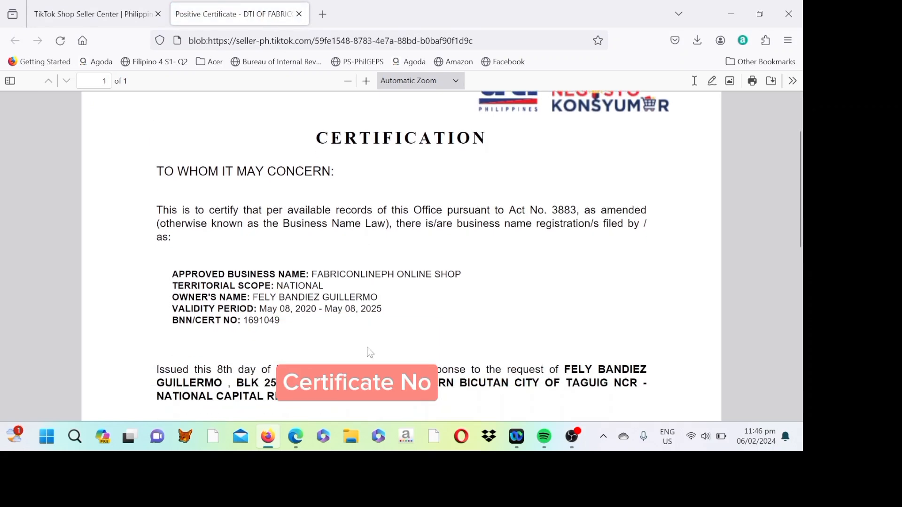
pyautogui.scroll(-3, 370, 353)
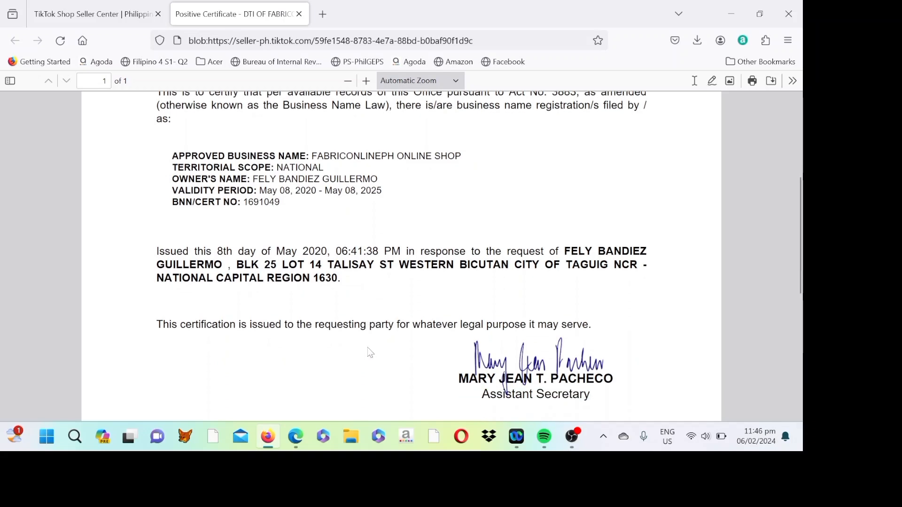
pyautogui.scroll(-3, 371, 352)
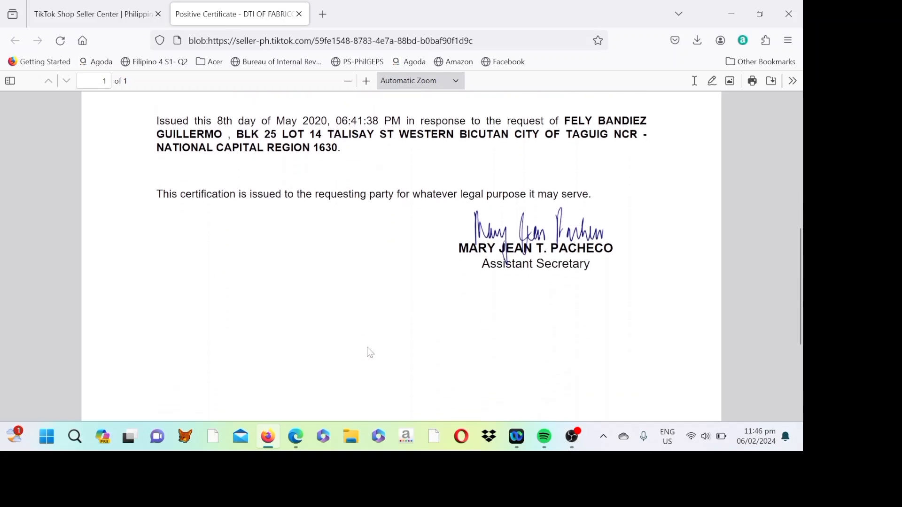
pyautogui.scroll(10, 370, 352)
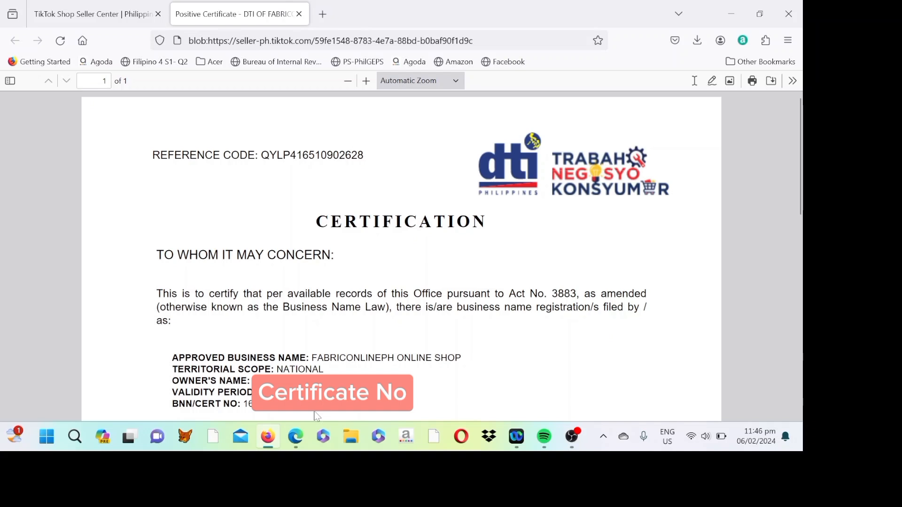
pyautogui.click(299, 14)
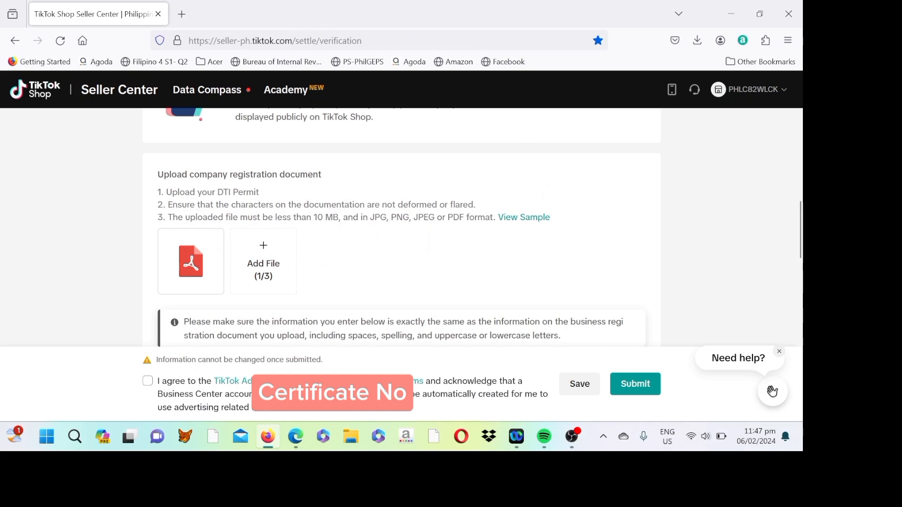
# Step: Enter the owner's full name, as written on the DTI certificate, as the company name
pyautogui.scroll(-2, 648, 365)
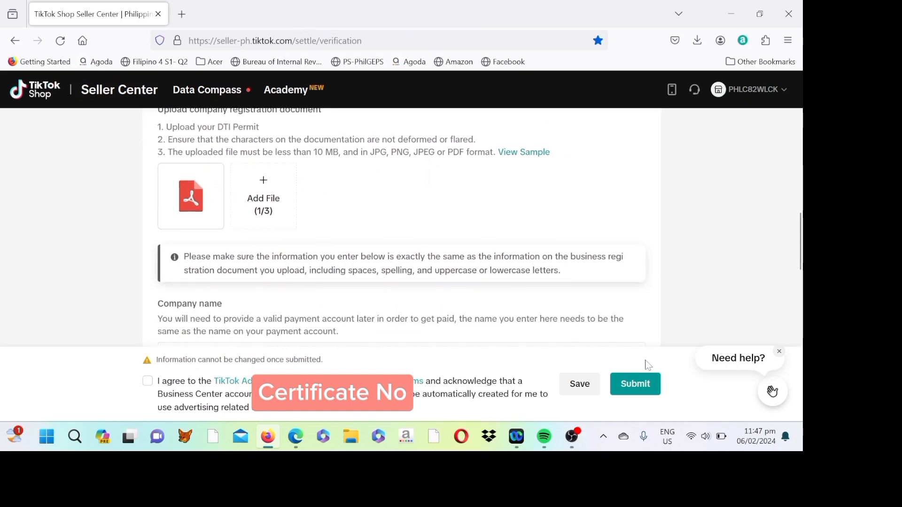
pyautogui.scroll(-1, 649, 365)
pyautogui.scroll(-1, 649, 365)
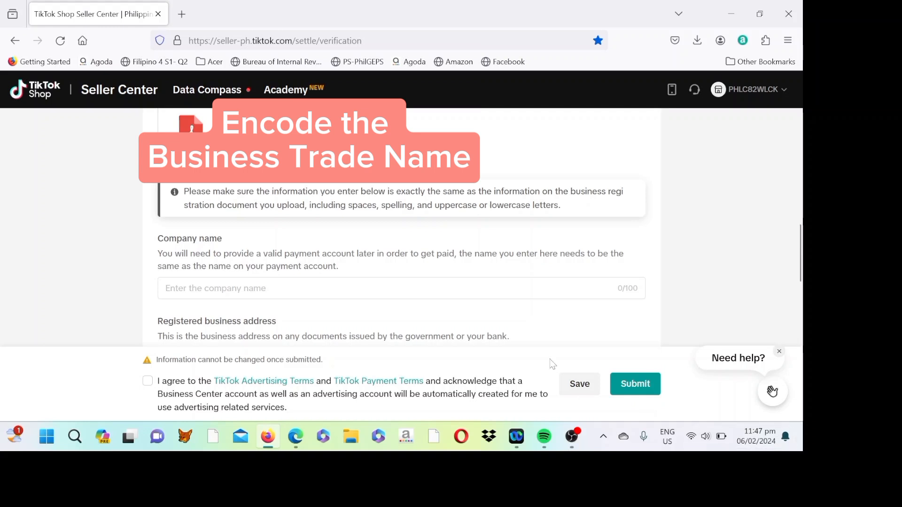
pyautogui.click(246, 290)
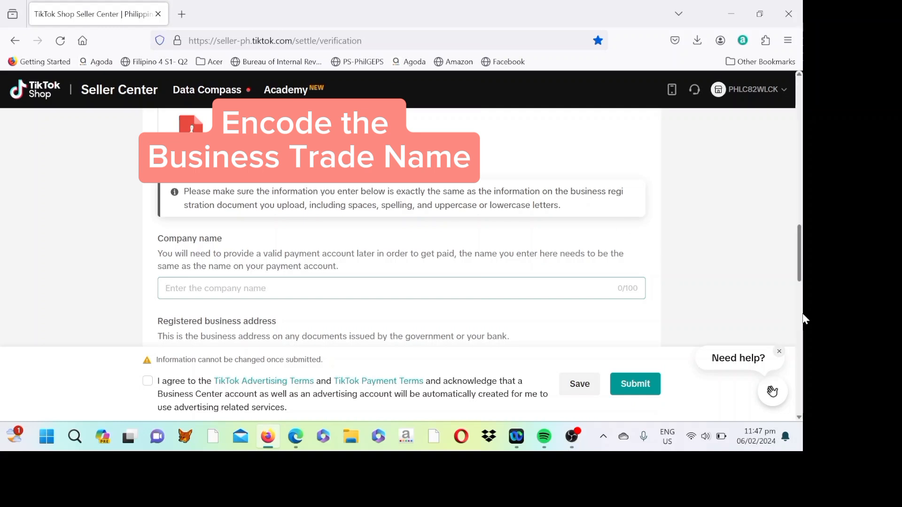
pyautogui.scroll(-5, 803, 310)
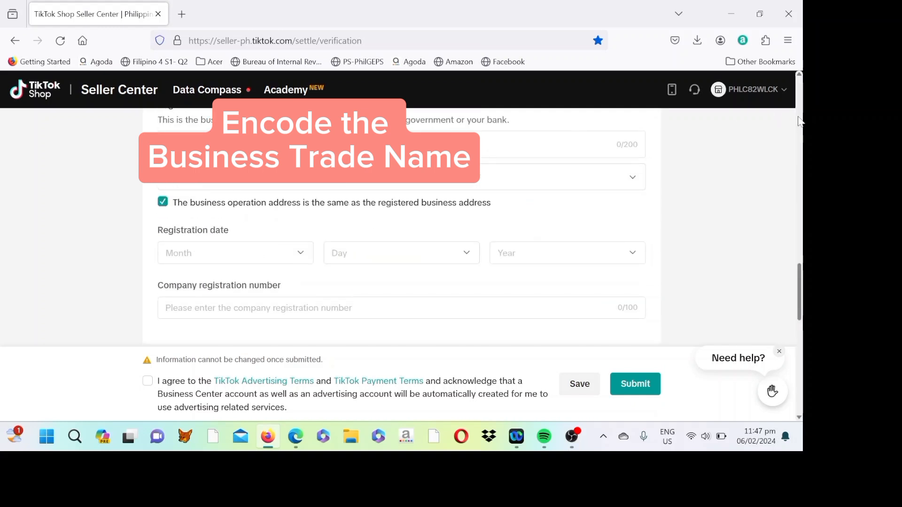
pyautogui.scroll(3, 799, 82)
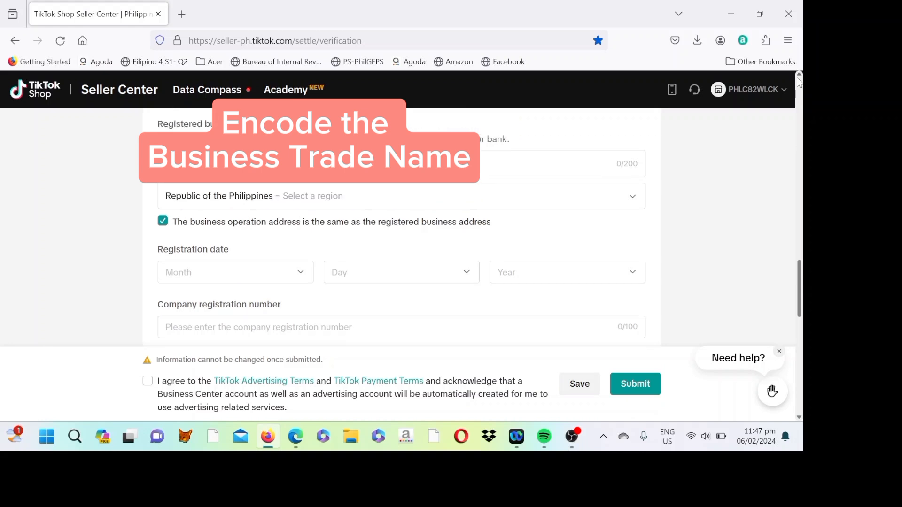
pyautogui.scroll(1, 800, 82)
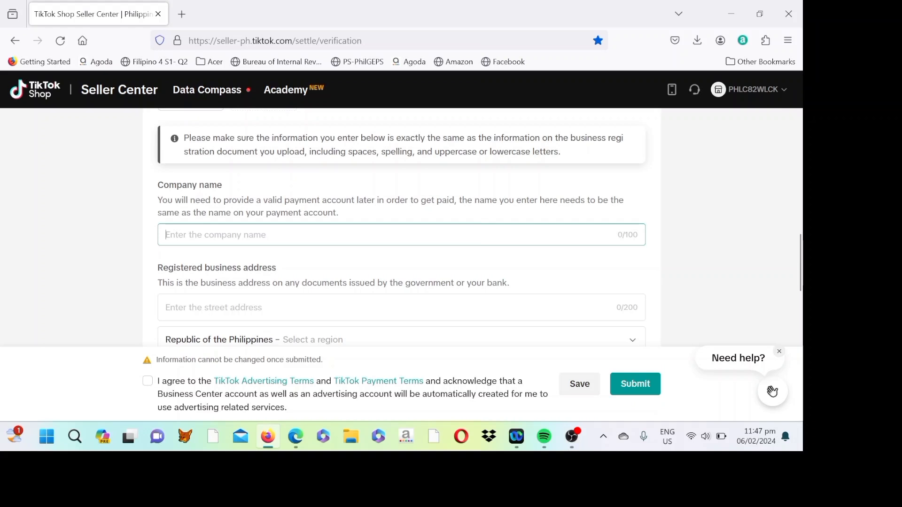
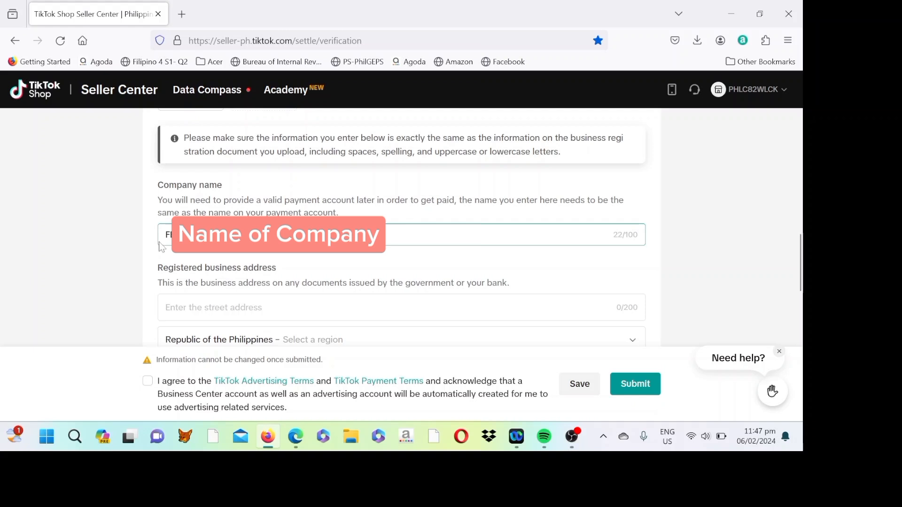
# Step: Fill in the street address of the registered business address with the business's full address, including the city
pyautogui.click(213, 308)
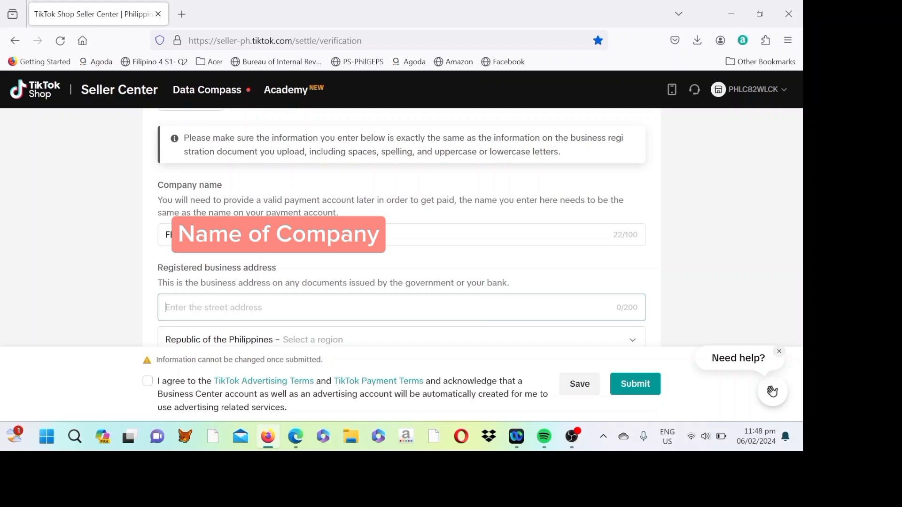
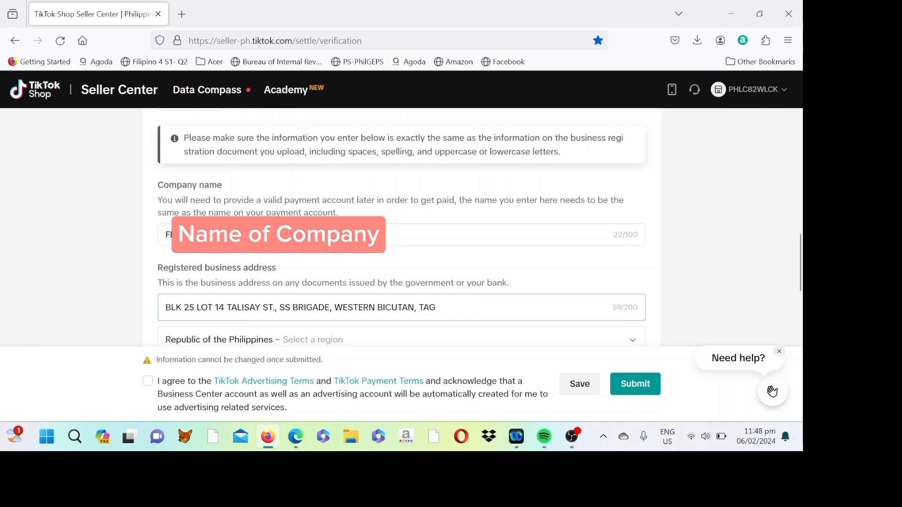
pyautogui.click(802, 313)
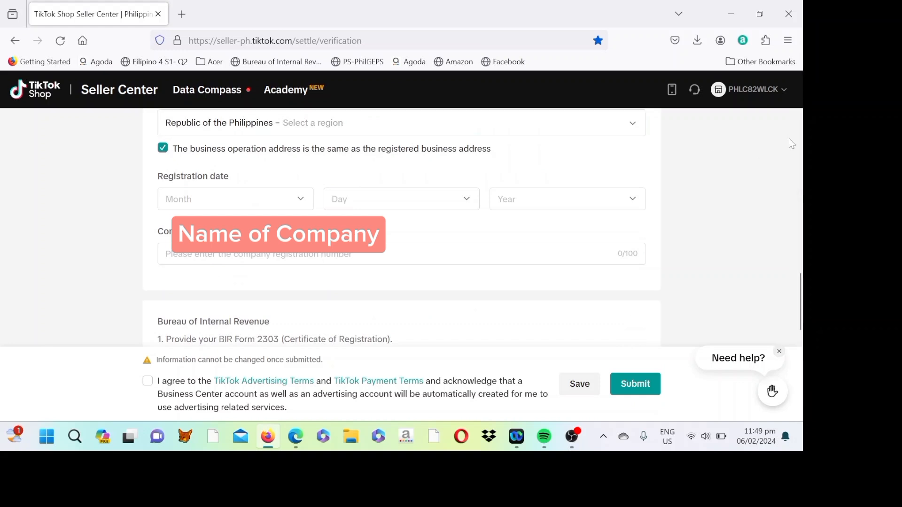
pyautogui.click(803, 134)
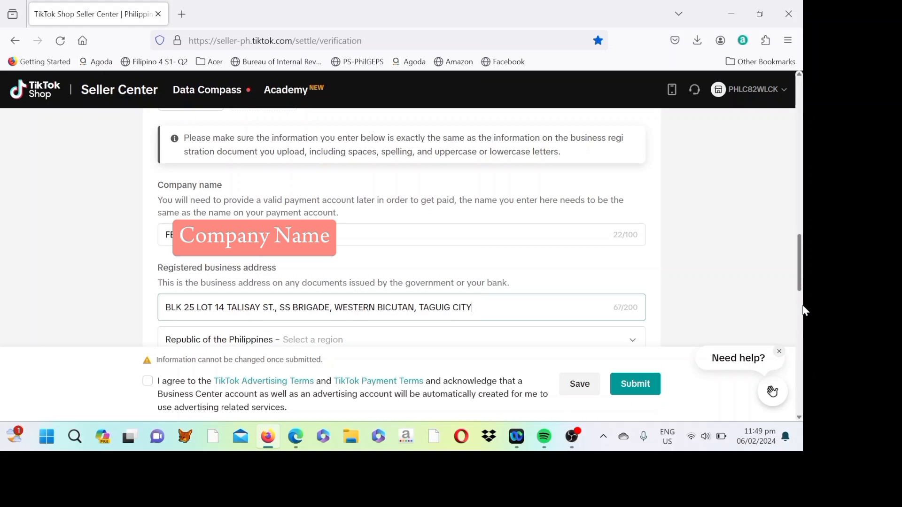
pyautogui.scroll(-5, 806, 310)
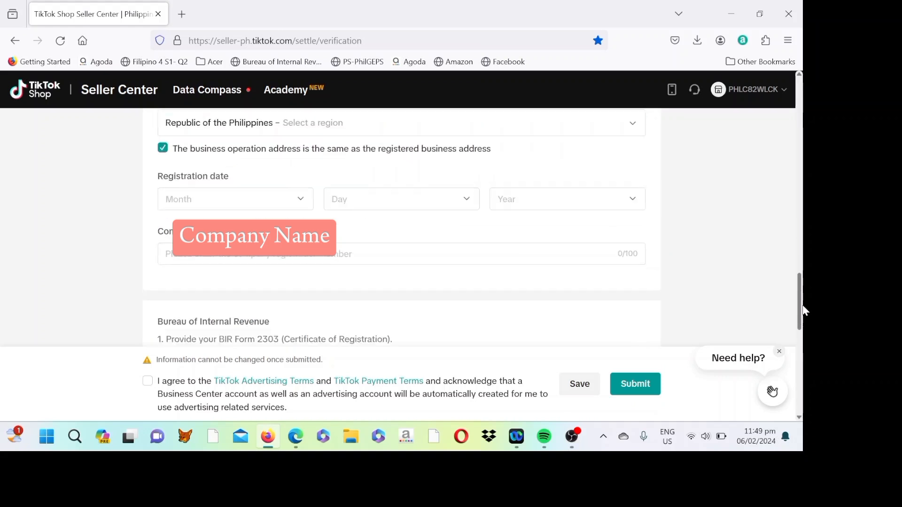
# Step: Select National Capital Region (NCR) as the region of the registered business address
pyautogui.click(433, 135)
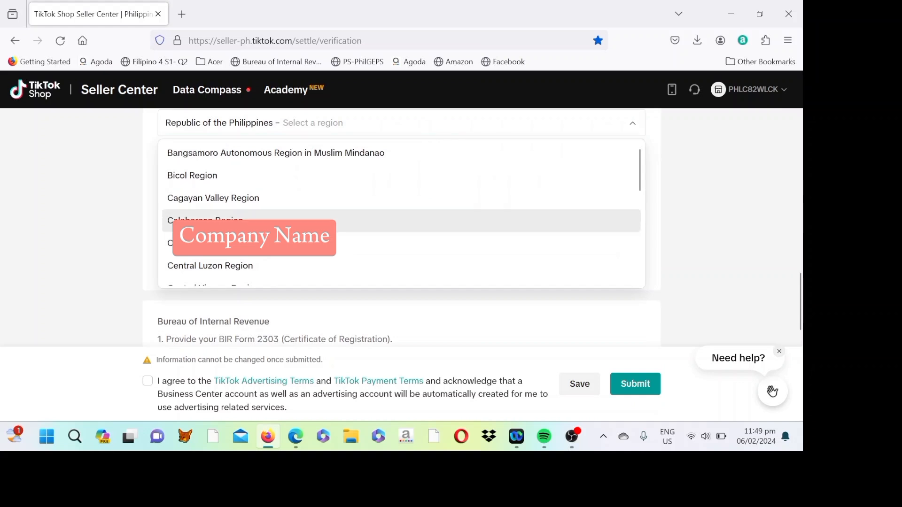
pyautogui.scroll(-2, 282, 235)
pyautogui.scroll(-1, 401, 227)
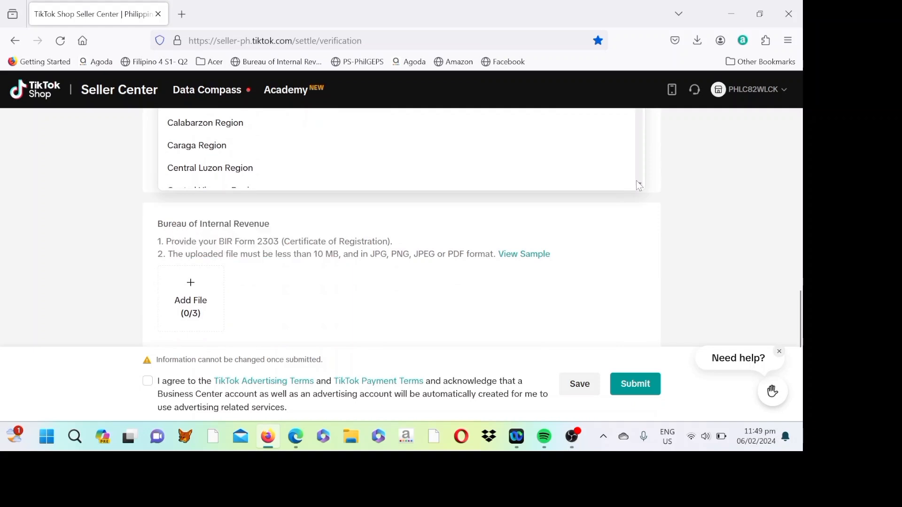
pyautogui.scroll(4, 637, 183)
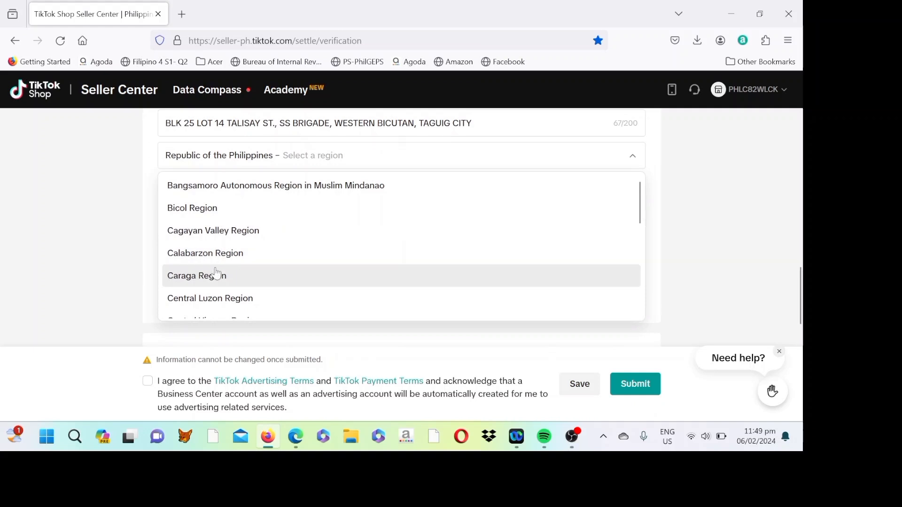
pyautogui.scroll(-2, 218, 273)
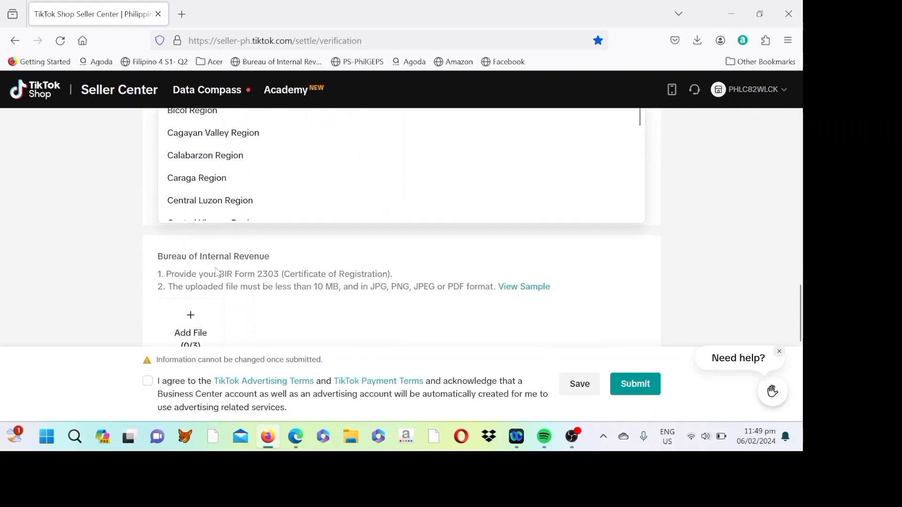
pyautogui.scroll(-3, 641, 153)
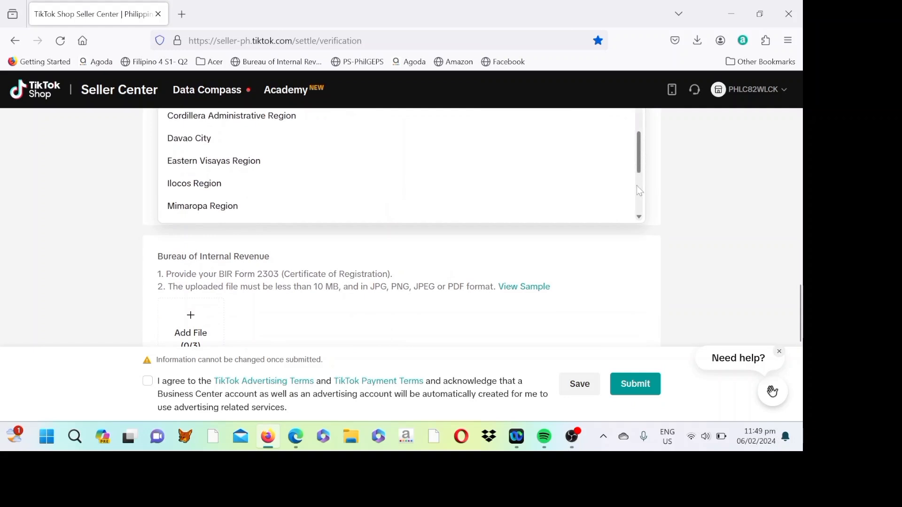
pyautogui.click(639, 217)
pyautogui.scroll(-3, 641, 219)
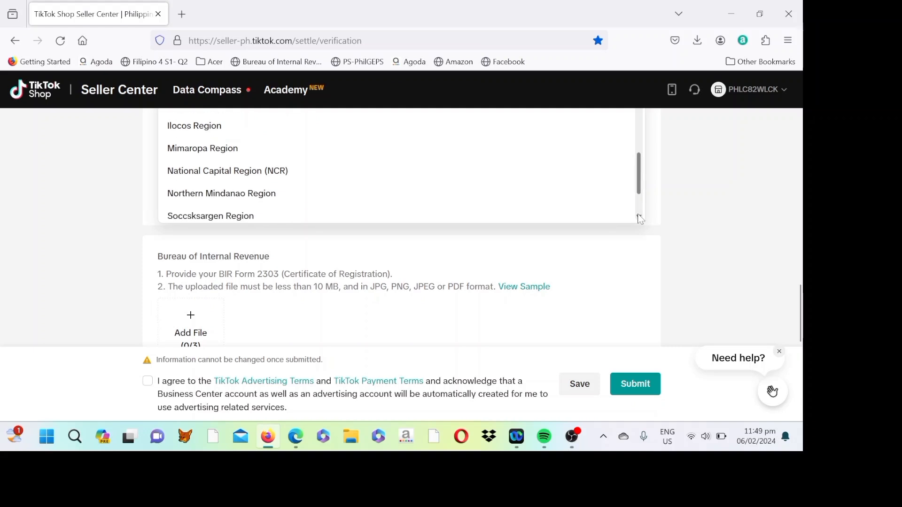
pyautogui.moveTo(231, 94)
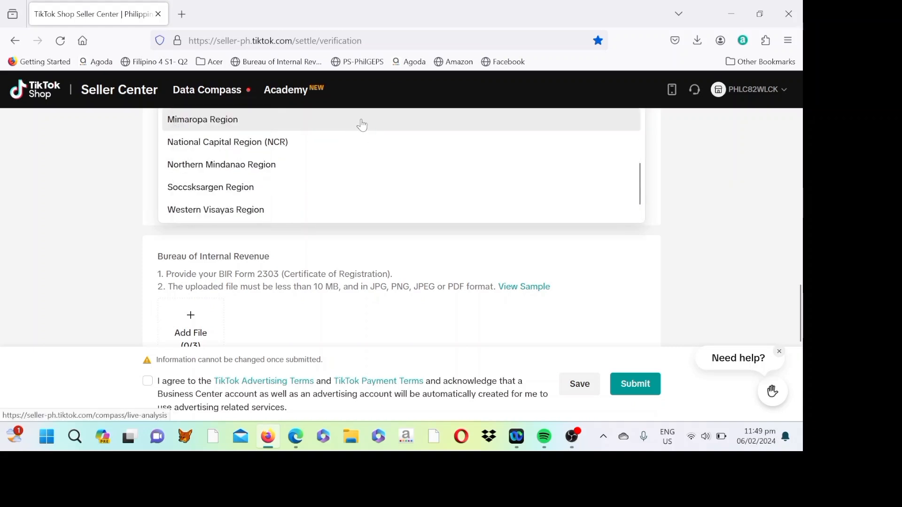
pyautogui.click(285, 151)
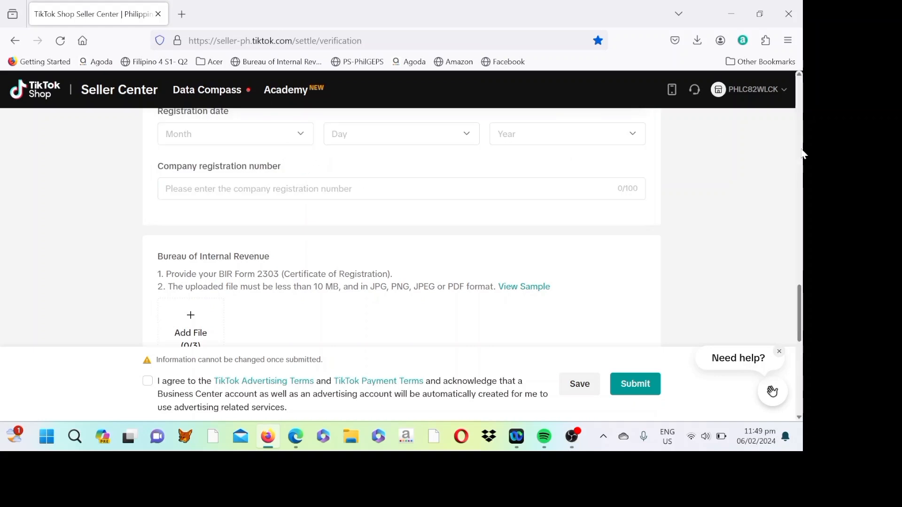
# Step: Select City of Manila as the province of the registered business address
pyautogui.click(799, 75)
pyautogui.click(797, 76)
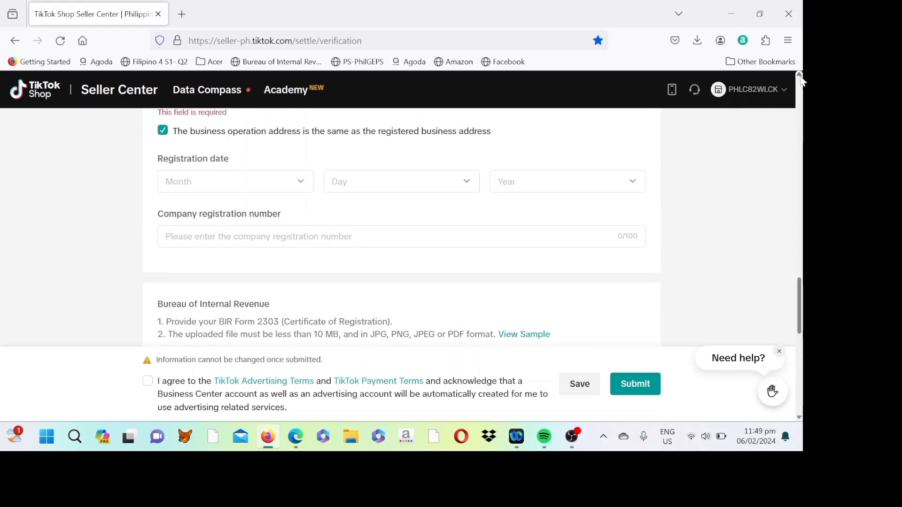
pyautogui.click(800, 76)
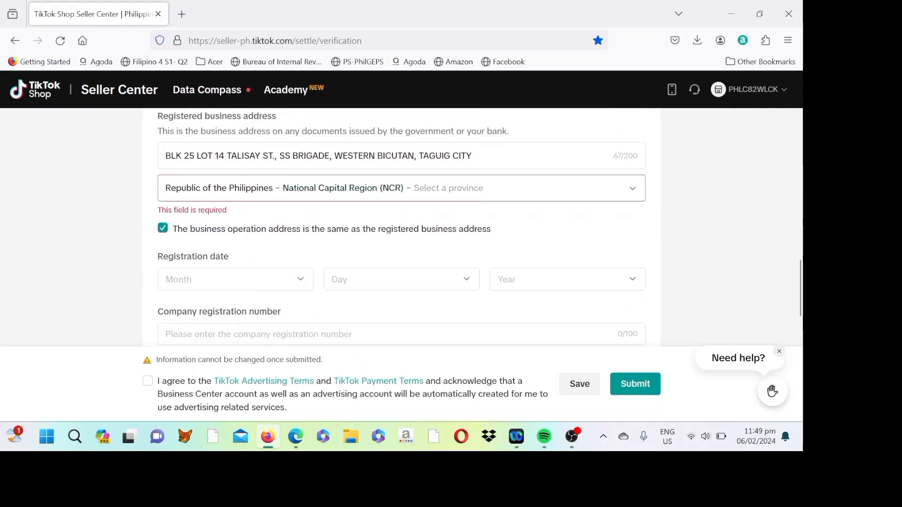
pyautogui.click(640, 194)
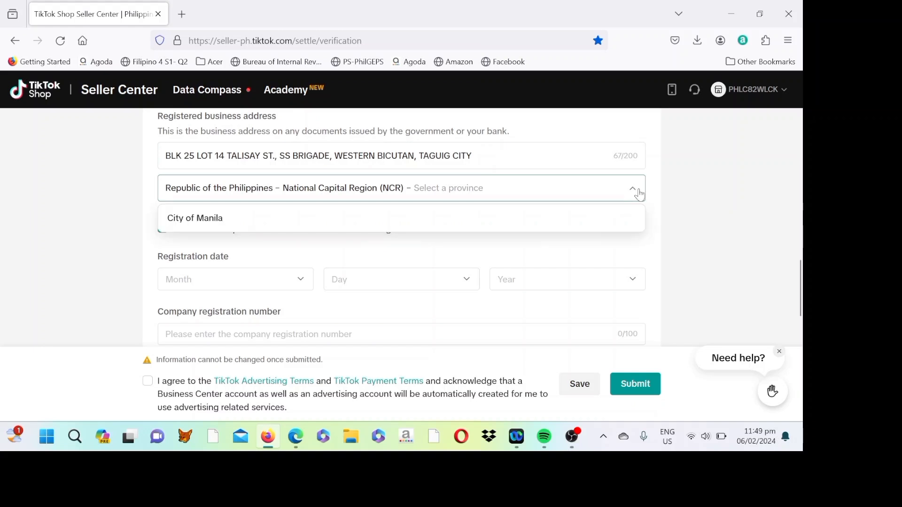
pyautogui.click(180, 223)
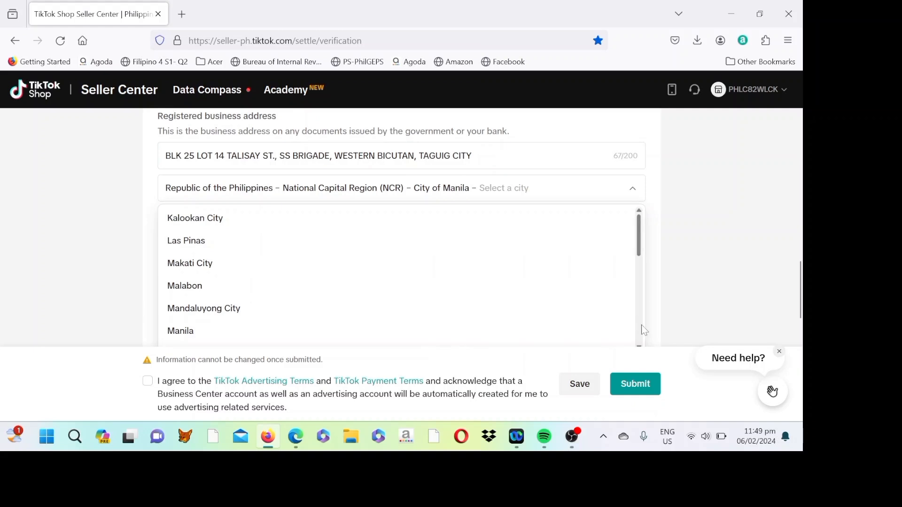
# Step: Select the city and barangay of the registered business address that match the street address entered above
pyautogui.scroll(-3, 644, 288)
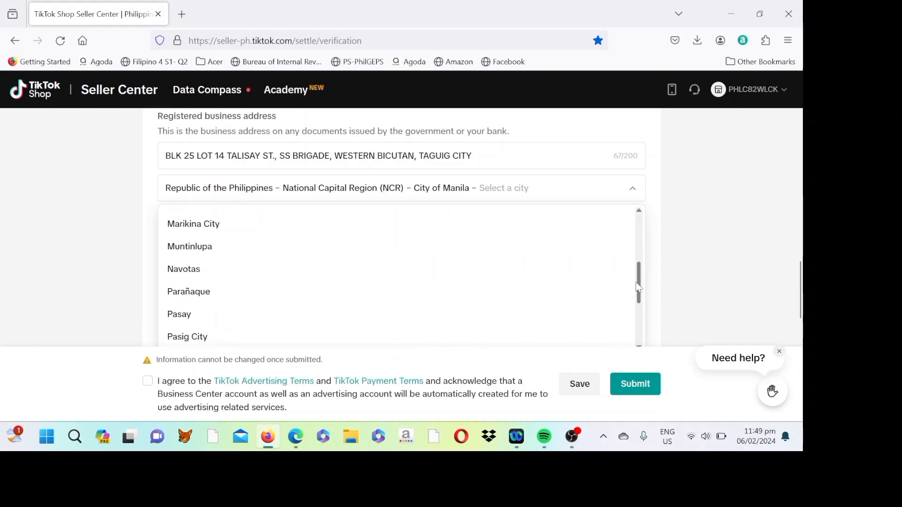
pyautogui.scroll(-3, 639, 321)
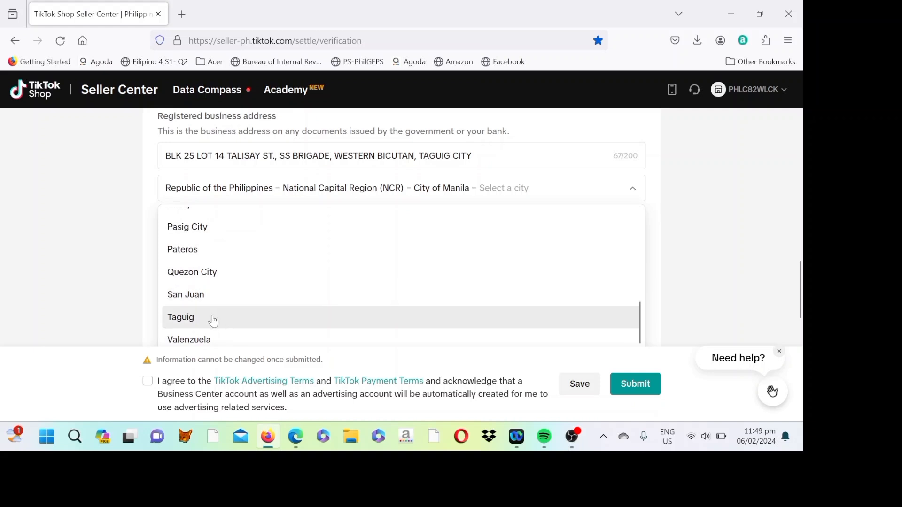
pyautogui.click(212, 318)
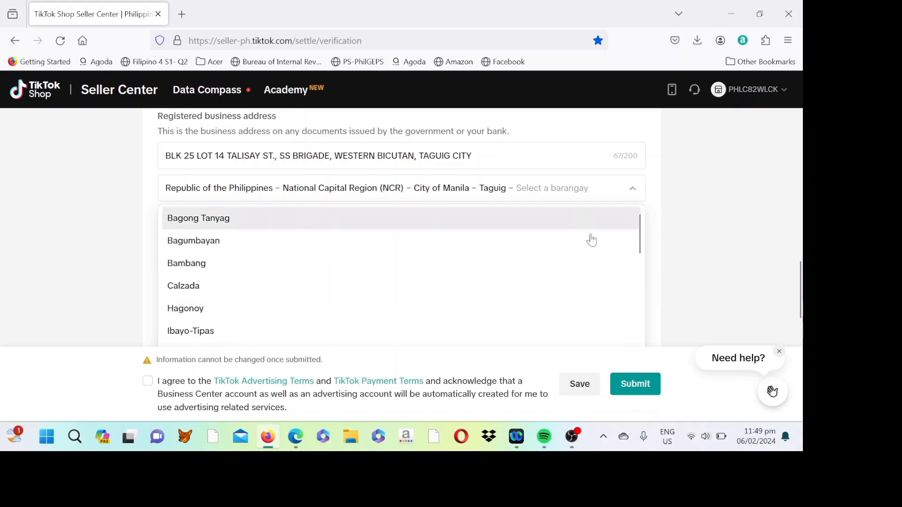
pyautogui.scroll(-3, 640, 336)
pyautogui.scroll(-3, 643, 340)
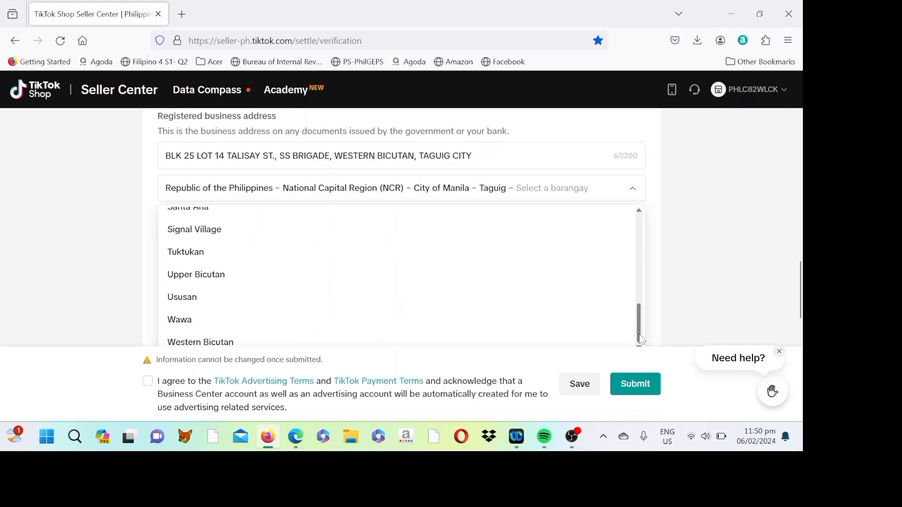
pyautogui.click(252, 342)
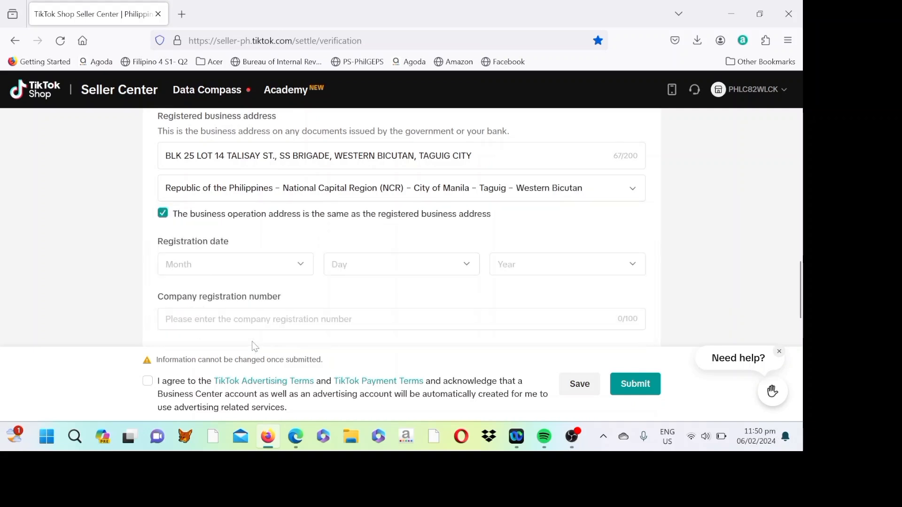
# Step: Set the month of the company's registration date to May
pyautogui.click(286, 275)
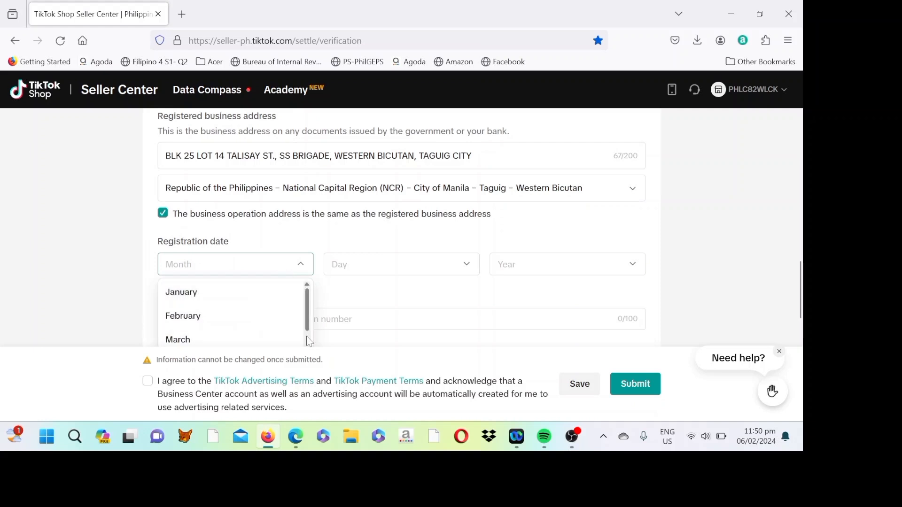
pyautogui.scroll(-3, 309, 341)
pyautogui.scroll(3, 309, 341)
pyautogui.scroll(-3, 310, 343)
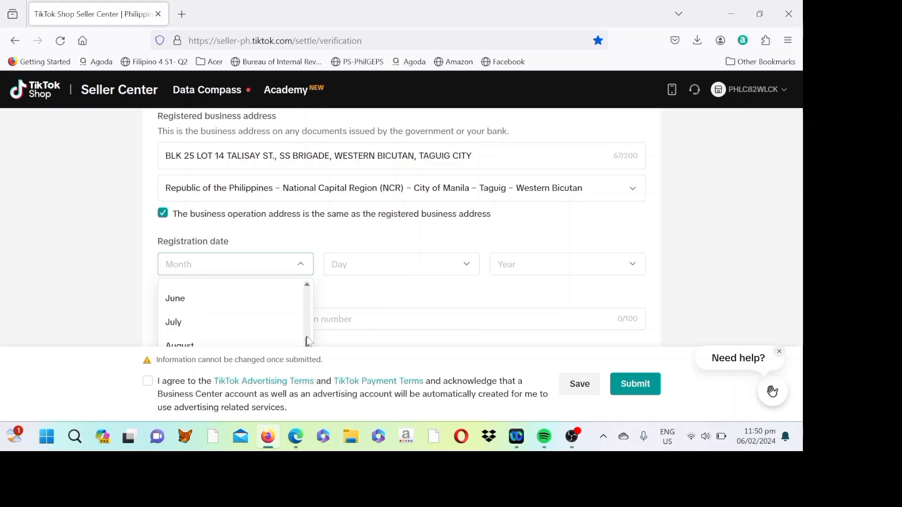
pyautogui.click(307, 285)
pyautogui.scroll(1, 309, 289)
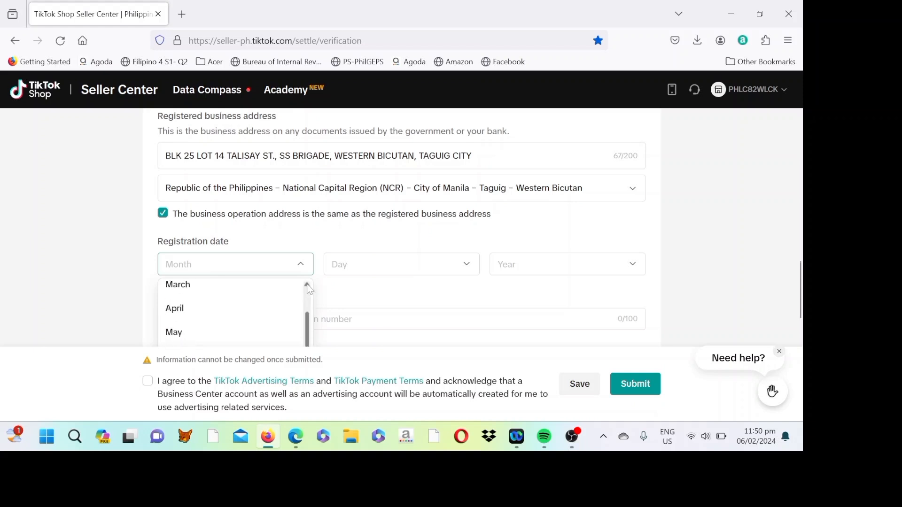
pyautogui.click(204, 334)
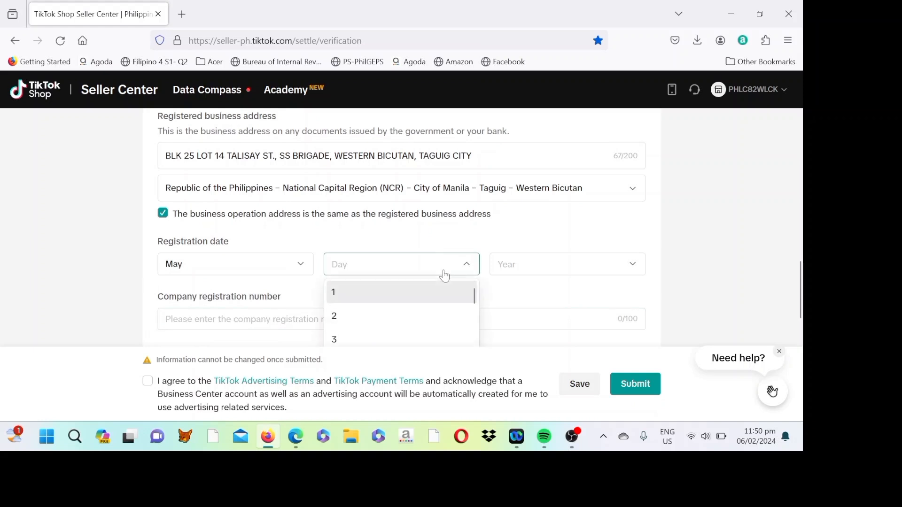
# Step: Set the day of the registration date to 8 and the year to 2020
pyautogui.scroll(-2, 475, 326)
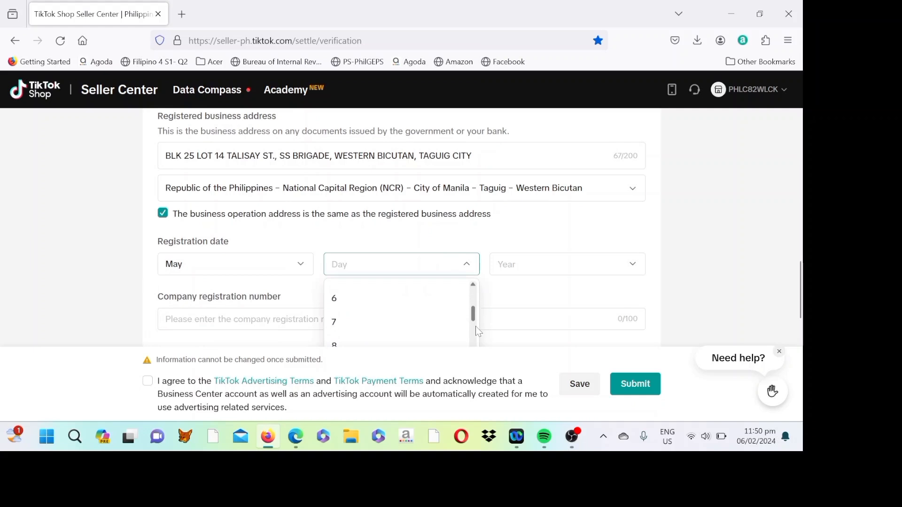
pyautogui.scroll(-2, 477, 328)
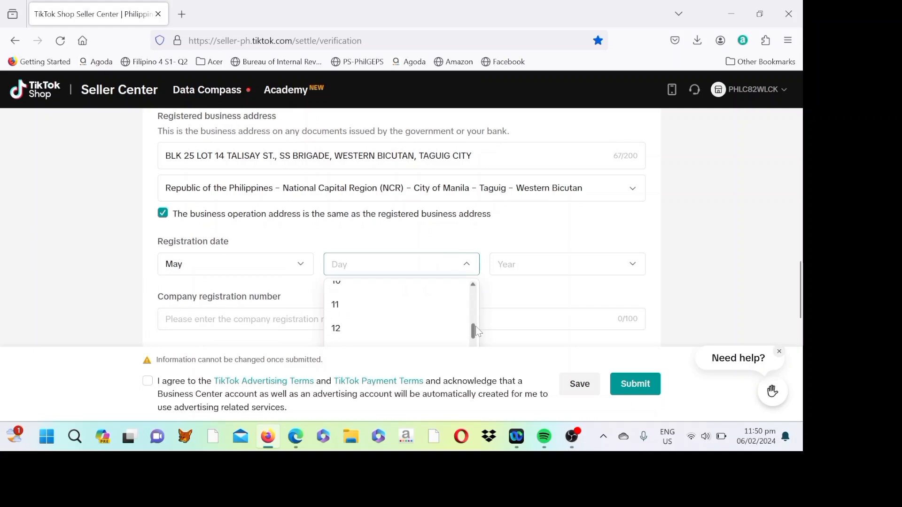
pyautogui.click(474, 286)
pyautogui.click(474, 286)
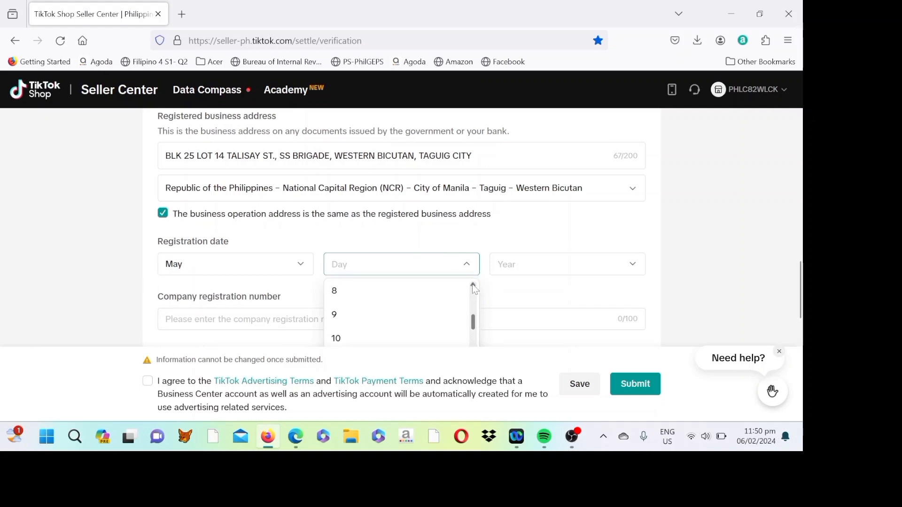
pyautogui.click(350, 292)
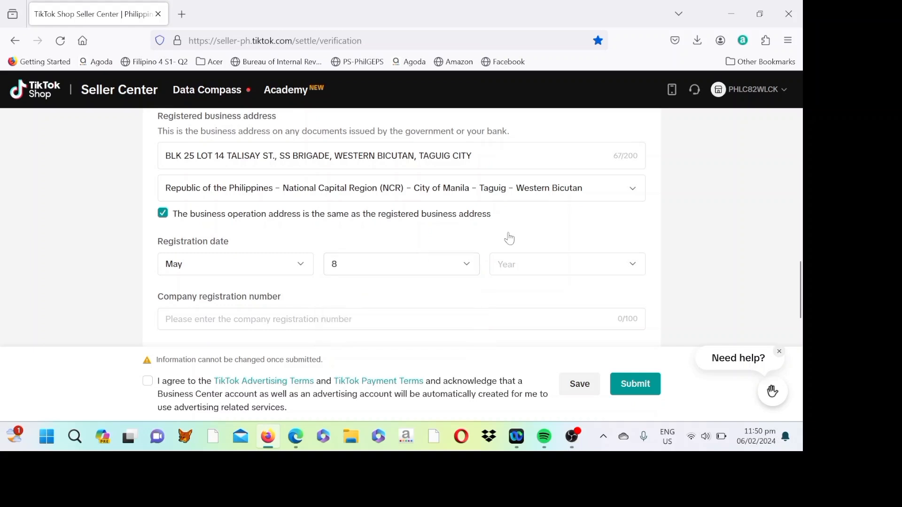
pyautogui.click(593, 274)
pyautogui.scroll(-3, 641, 331)
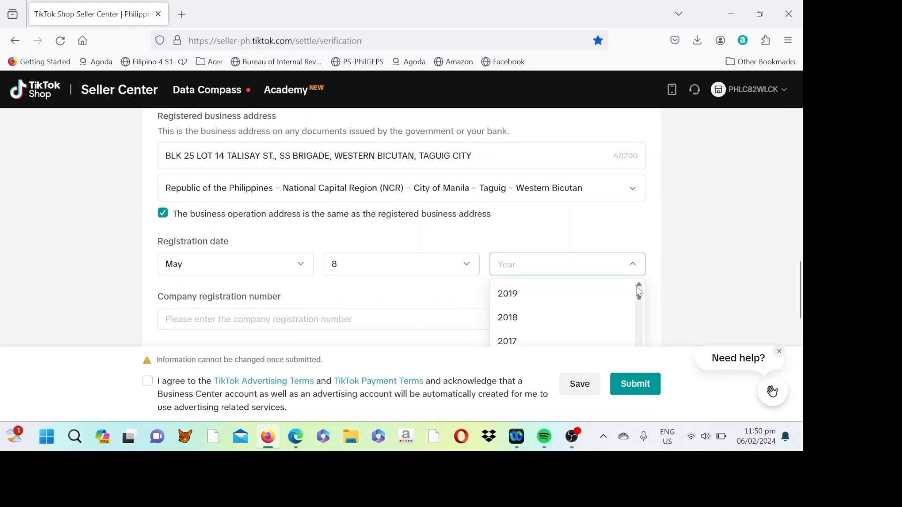
pyautogui.scroll(1, 636, 286)
pyautogui.click(530, 303)
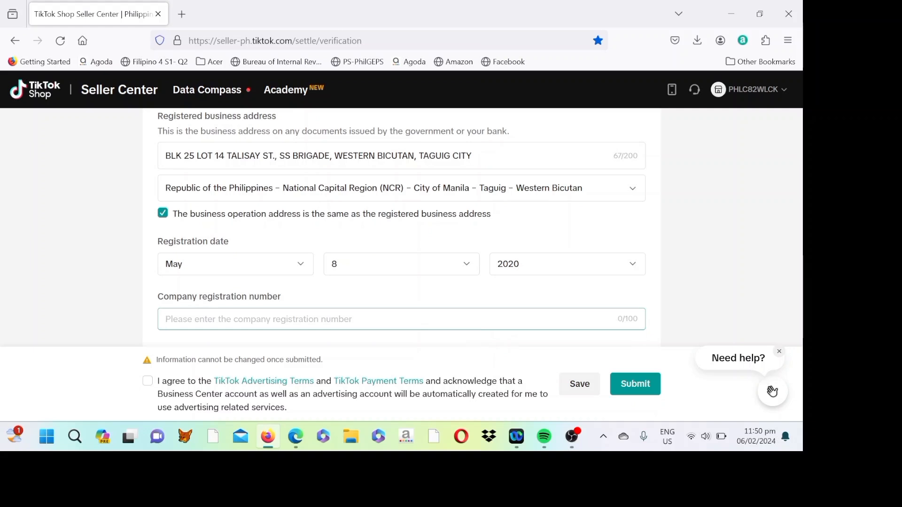
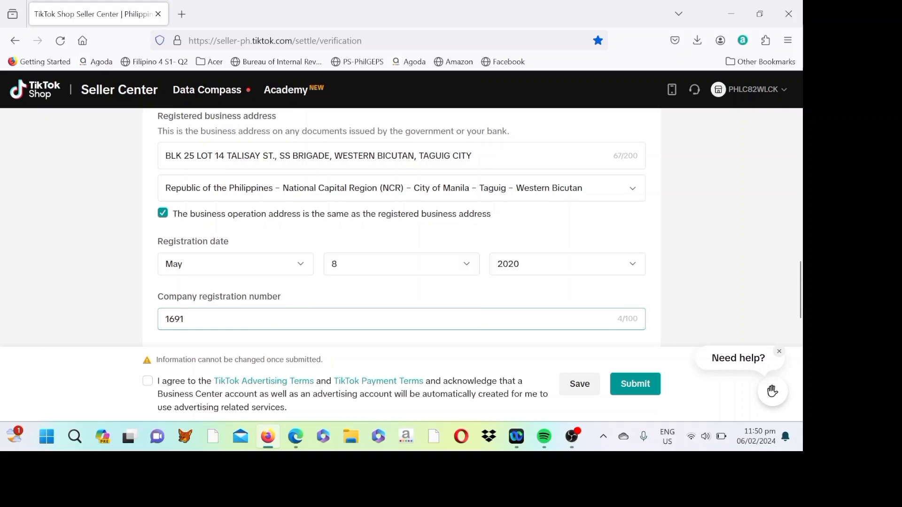
# Step: View the sample BIR Form 2303 (Certificate of Registration) for the Bureau of Internal Revenue section and close it
pyautogui.scroll(-5, 792, 334)
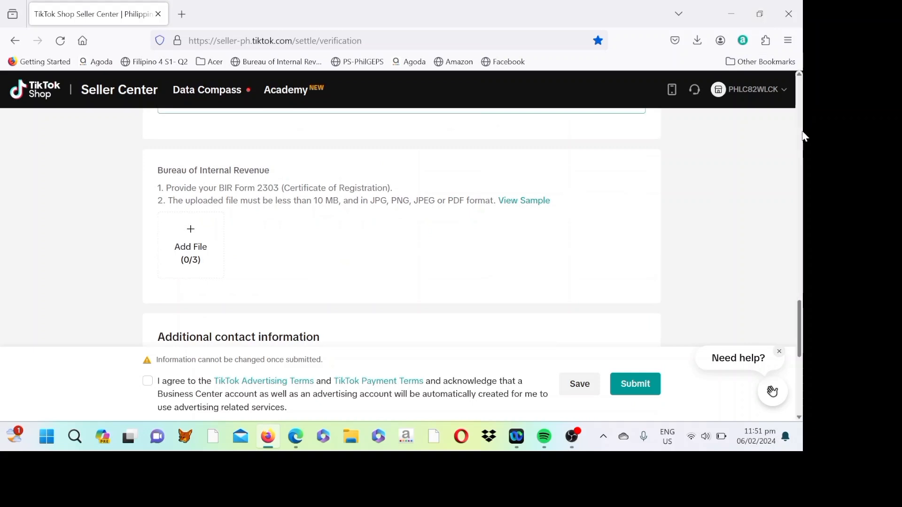
pyautogui.click(800, 73)
pyautogui.click(801, 73)
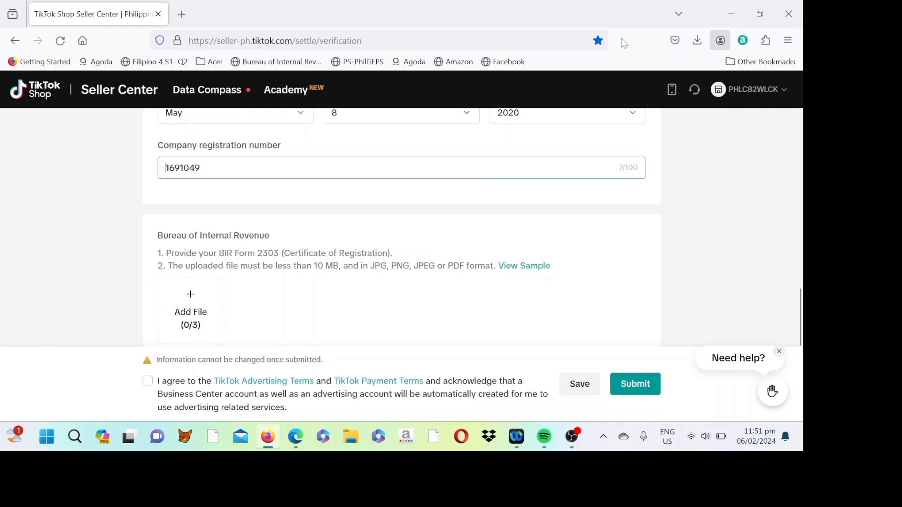
pyautogui.click(510, 275)
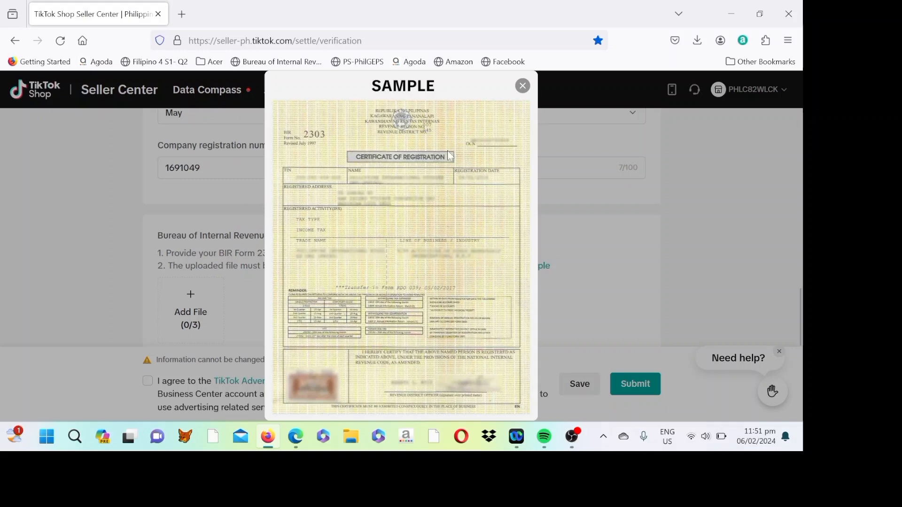
pyautogui.click(522, 86)
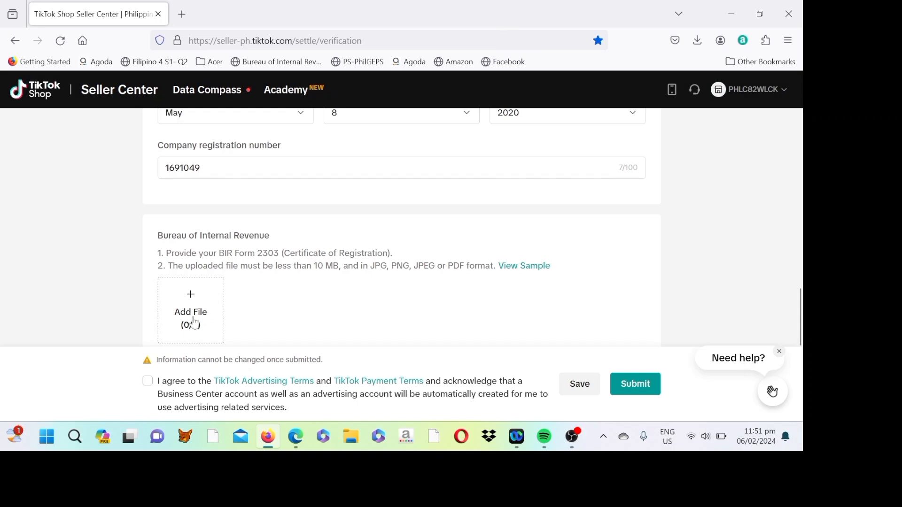
# Step: Upload the COR PAGE 1 - Shortcut file from the Desktop as the first BIR Form 2303 attachment
pyautogui.click(195, 323)
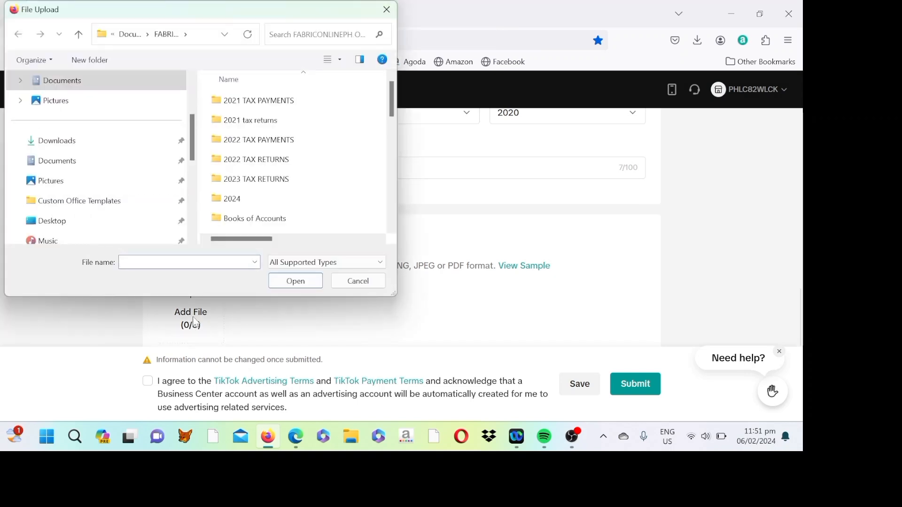
pyautogui.scroll(-3, 190, 235)
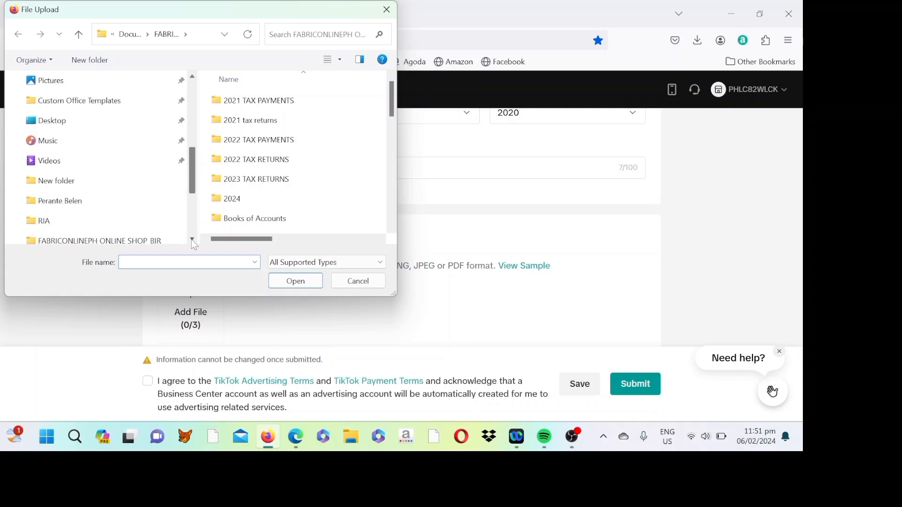
pyautogui.scroll(-1, 194, 239)
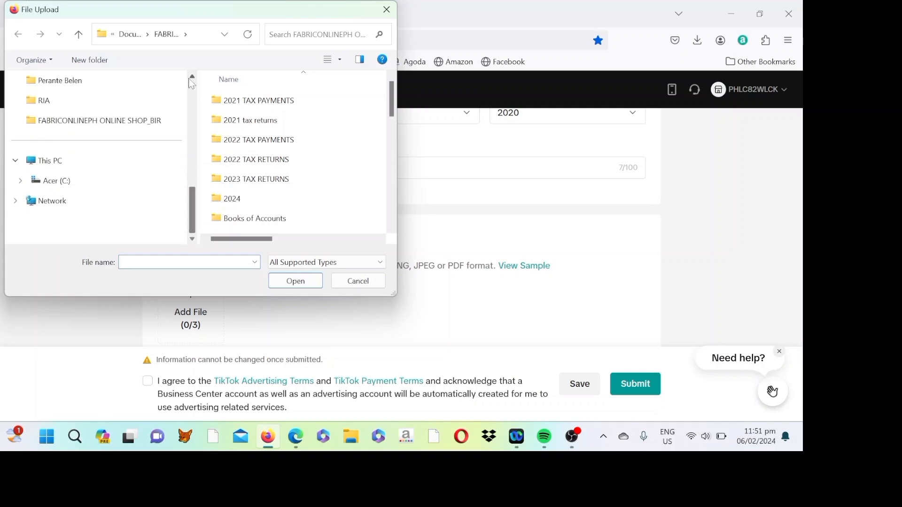
pyautogui.scroll(5, 190, 80)
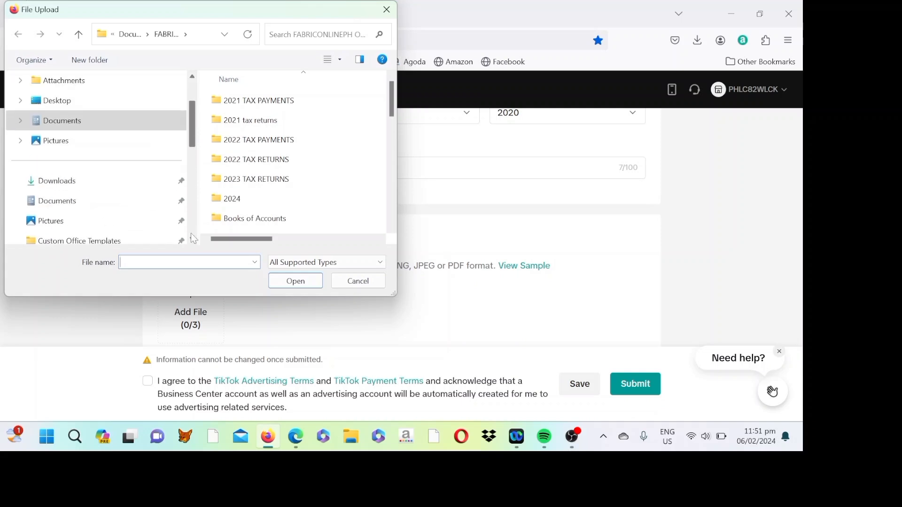
pyautogui.click(95, 101)
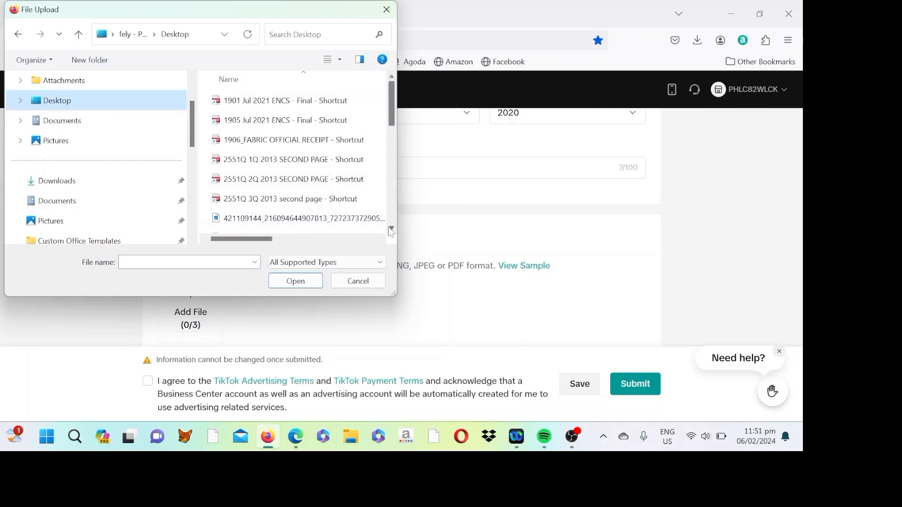
pyautogui.scroll(-2, 392, 231)
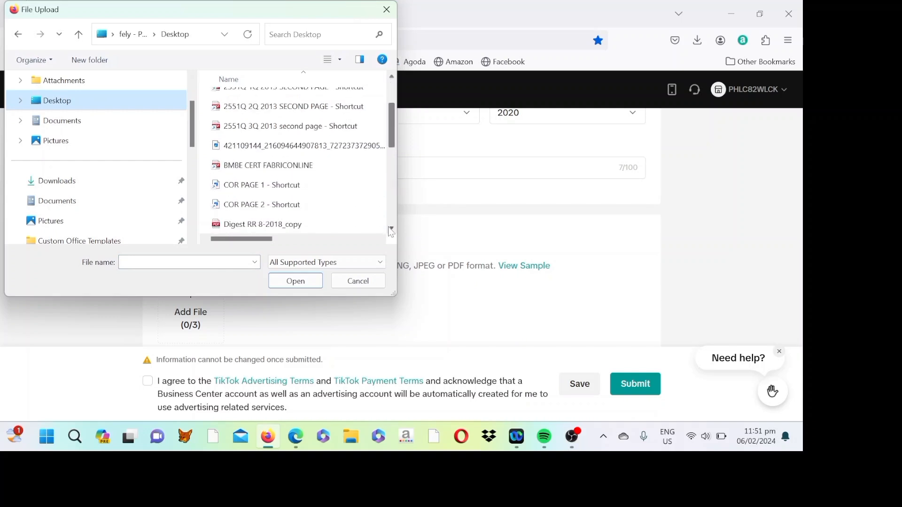
pyautogui.click(276, 192)
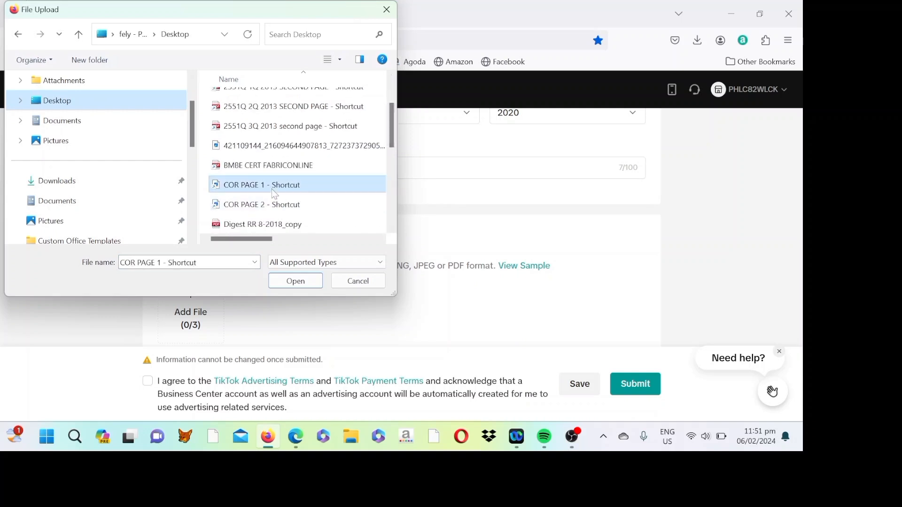
pyautogui.click(297, 282)
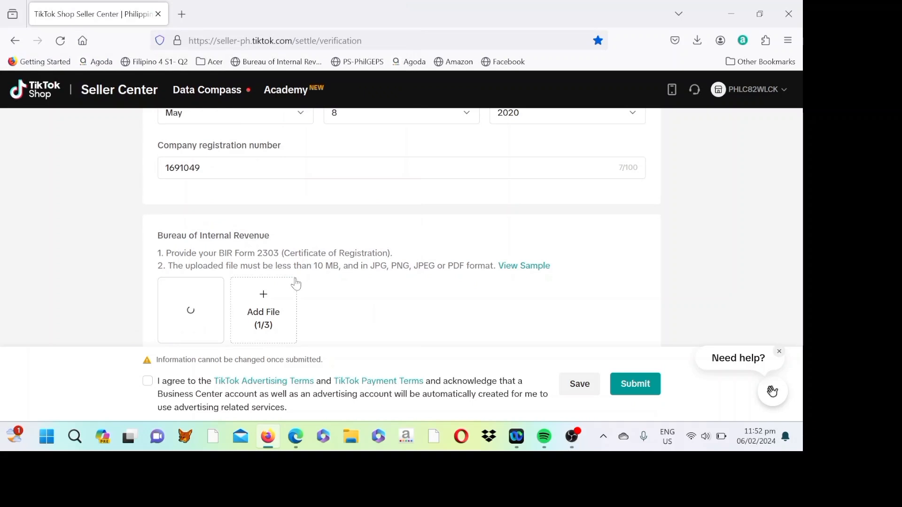
# Step: Add the COR PAGE 2 - Shortcut file from the Desktop as the second BIR Form 2303 attachment
pyautogui.click(271, 310)
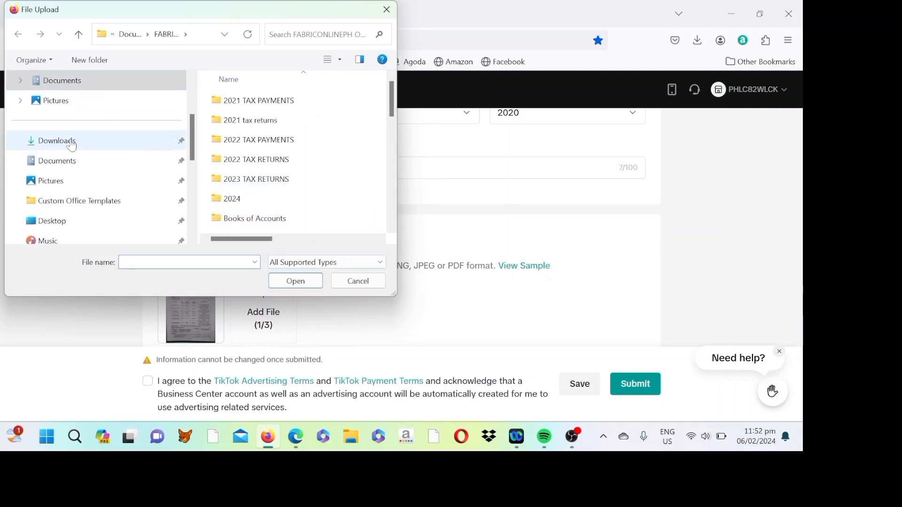
pyautogui.click(92, 226)
pyautogui.scroll(-6, 393, 225)
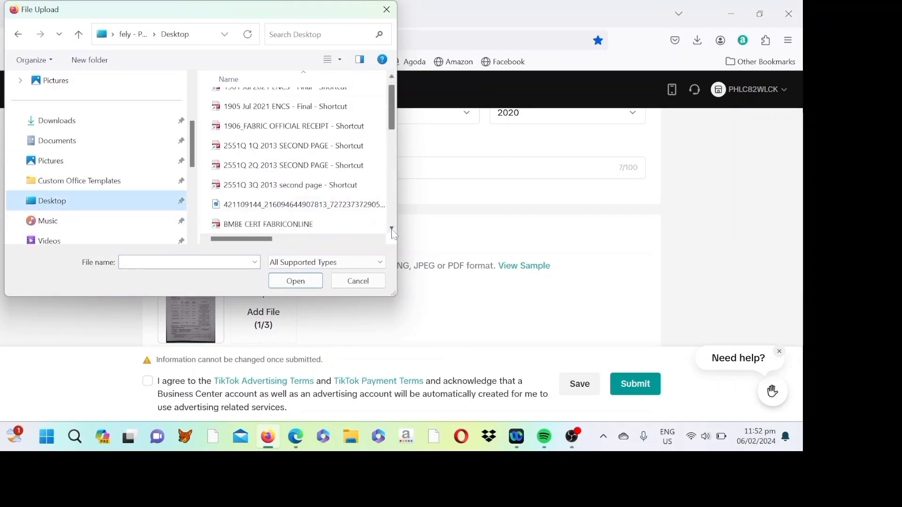
pyautogui.click(390, 77)
pyautogui.scroll(3, 392, 82)
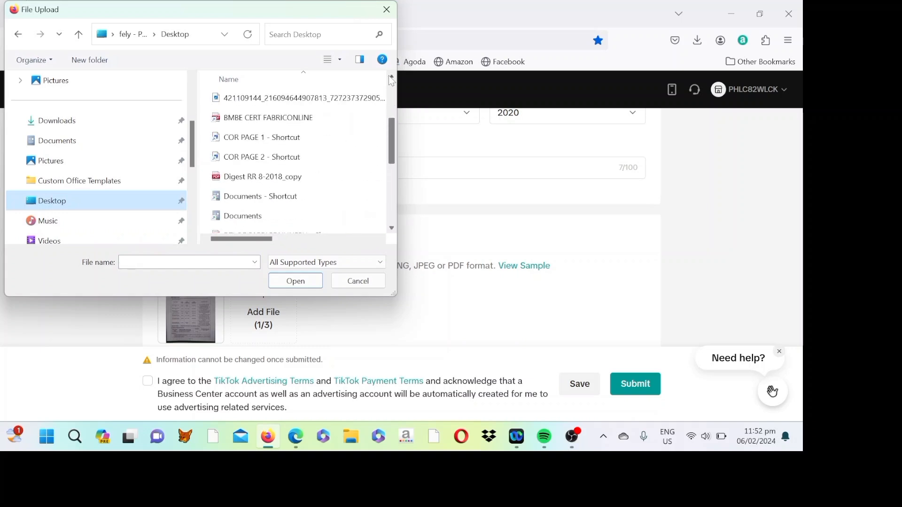
pyautogui.click(269, 159)
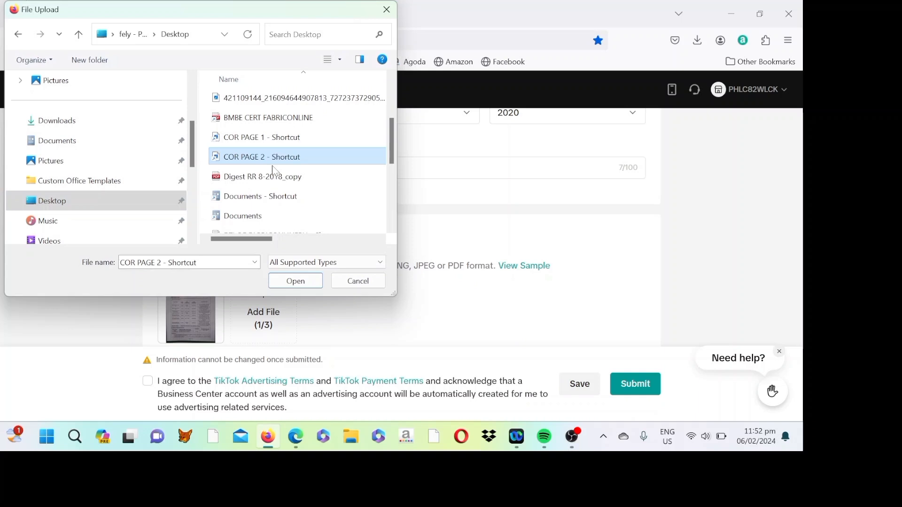
pyautogui.click(296, 280)
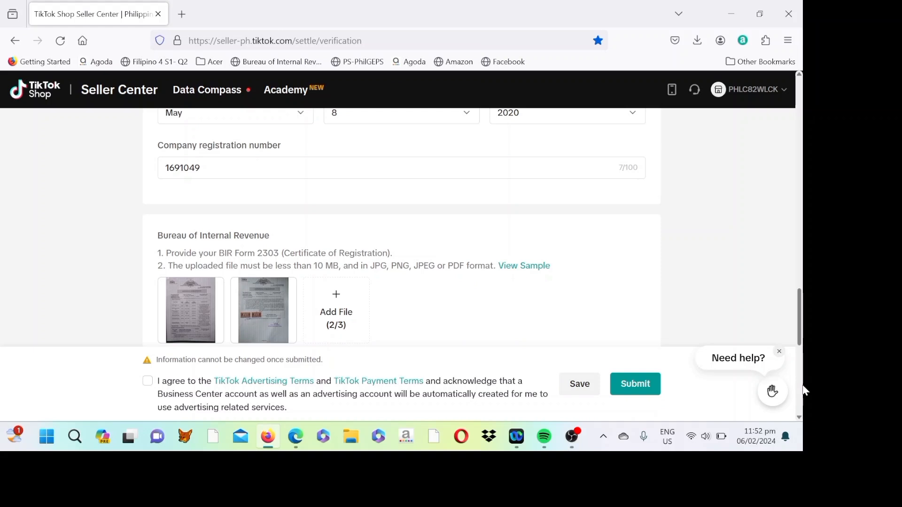
# Step: Enter the contact person's given name and family name in the additional contact information
pyautogui.scroll(-3, 804, 422)
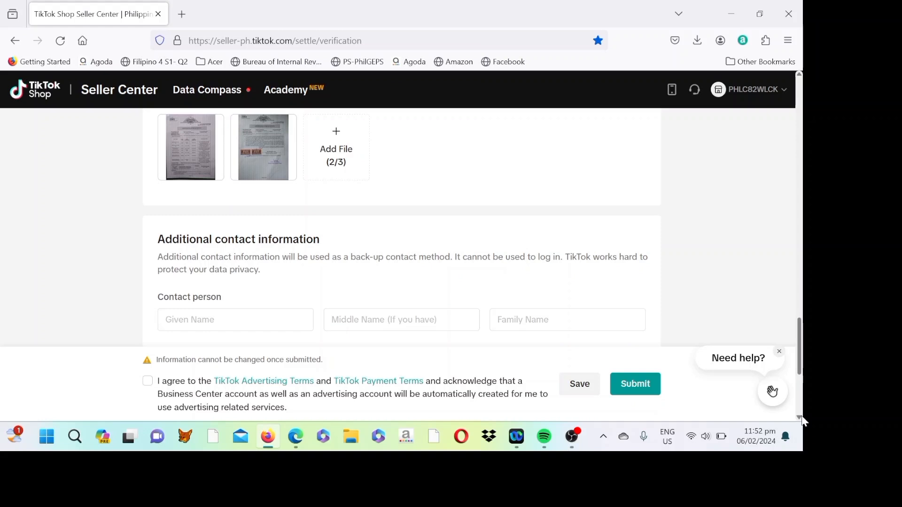
pyautogui.click(274, 322)
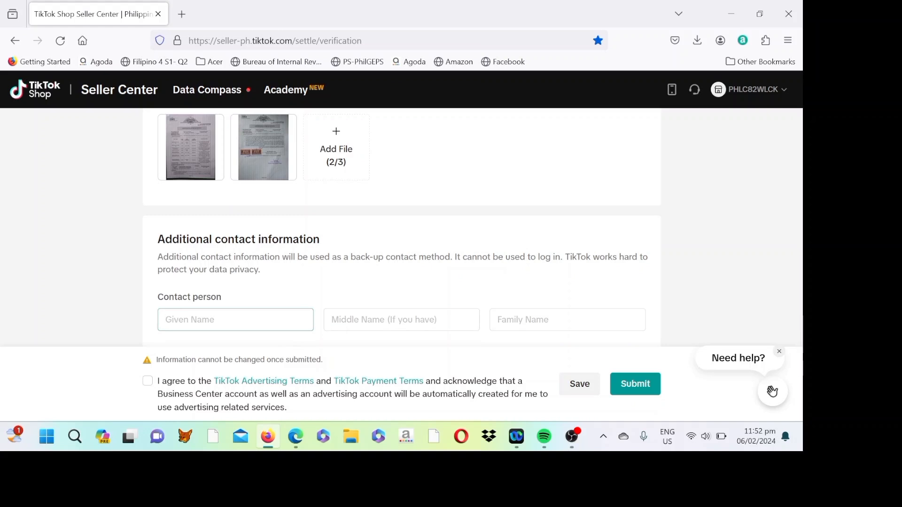
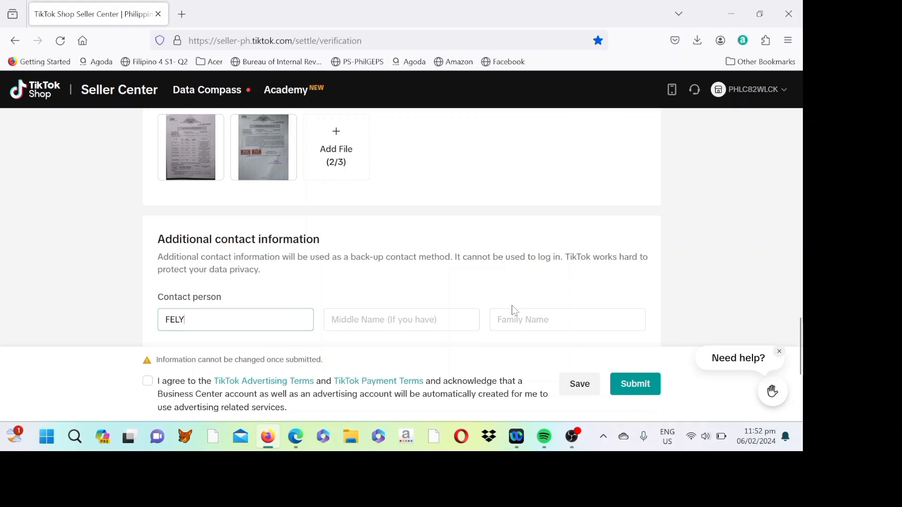
pyautogui.click(516, 311)
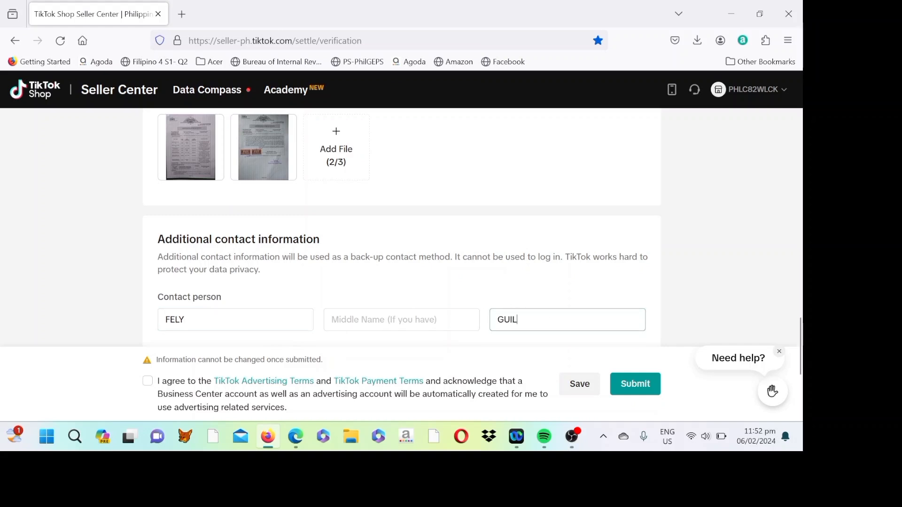
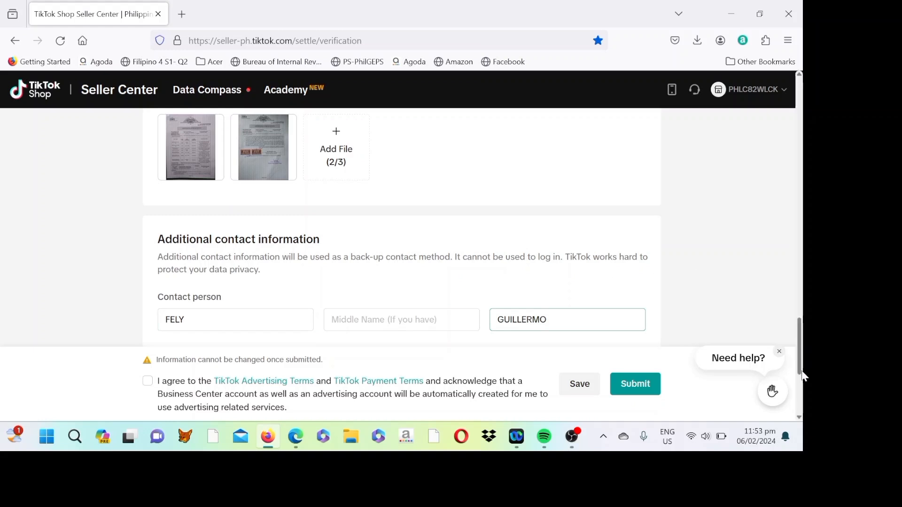
# Step: Choose to use another phone number for the additional contact and enter the contact's phone number
pyautogui.scroll(-4, 802, 421)
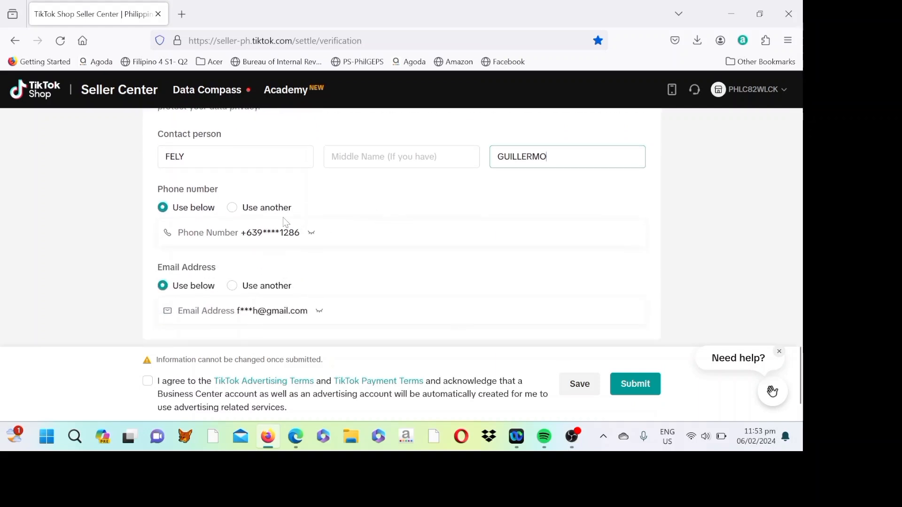
pyautogui.click(235, 211)
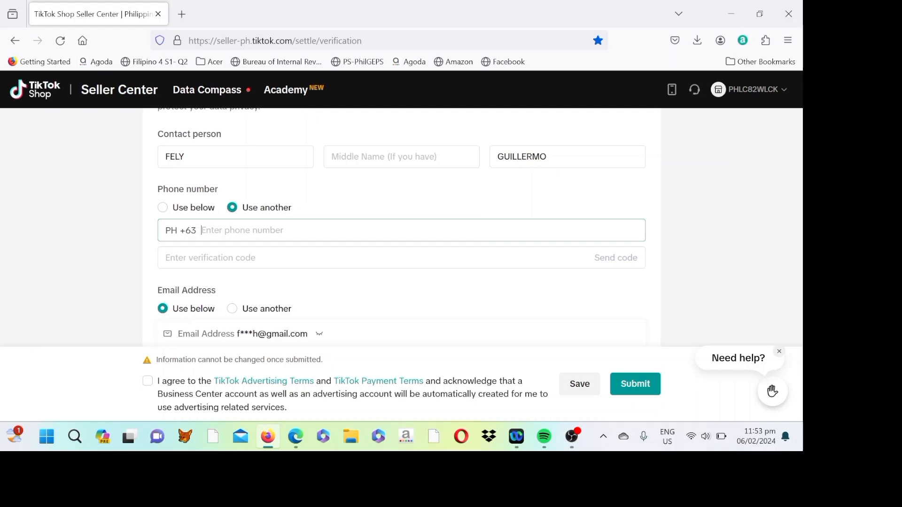
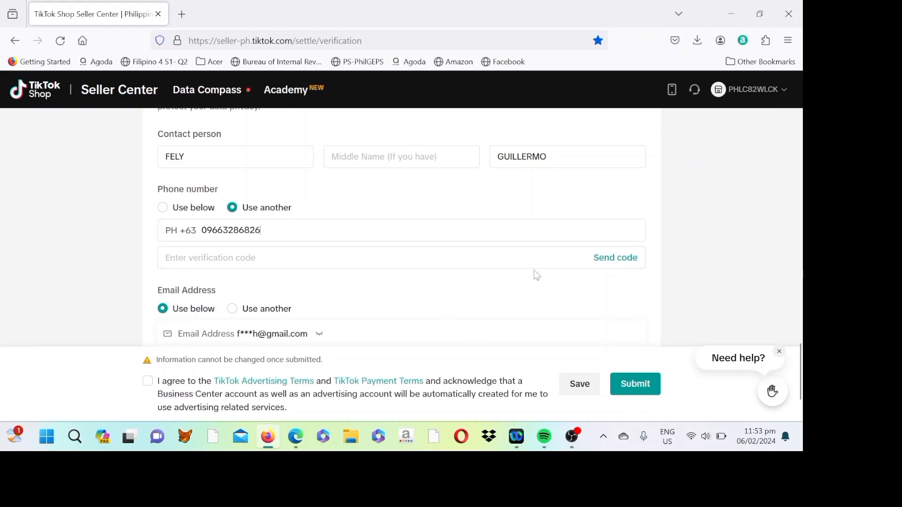
# Step: Request a verification code for the new phone number and enter the received verification code
pyautogui.click(622, 264)
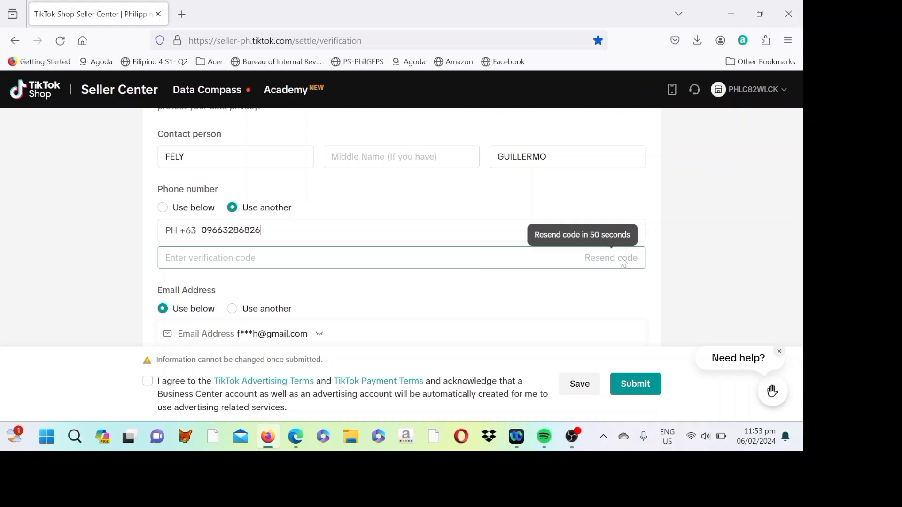
pyautogui.click(385, 258)
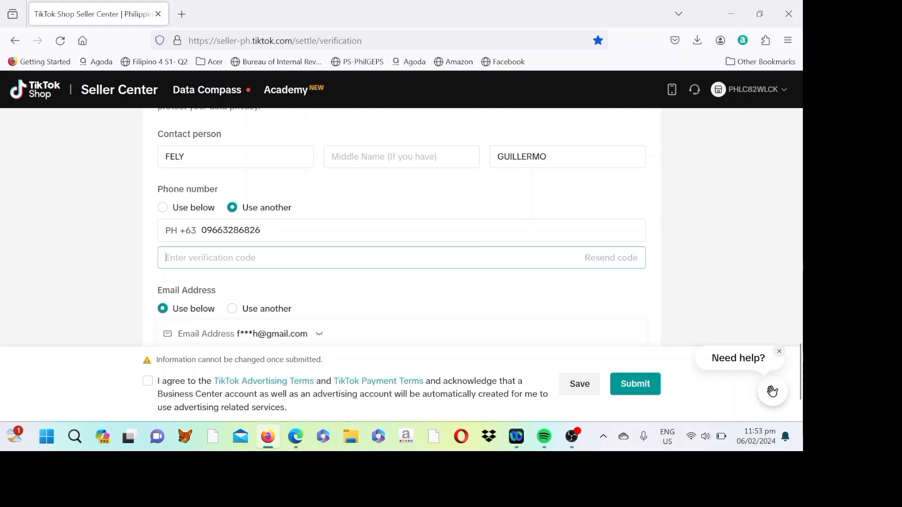
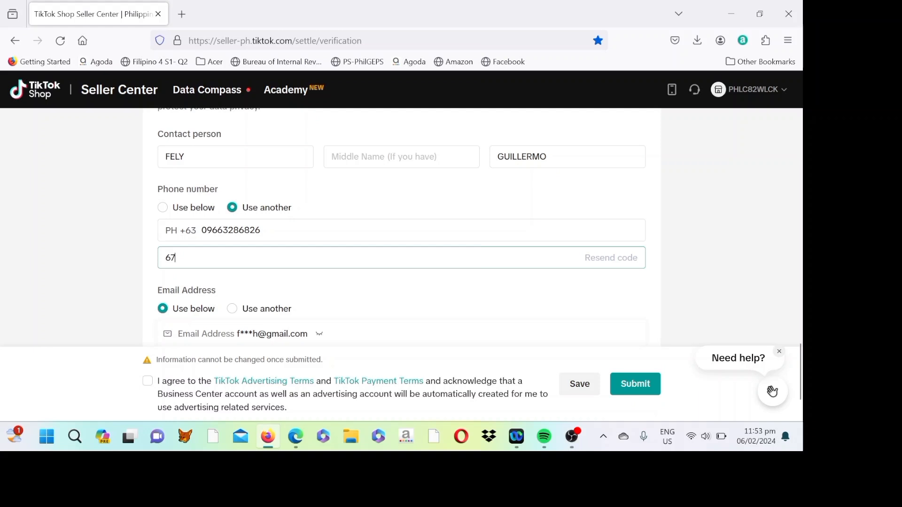
# Step: Agree to the TikTok Advertising Terms and TikTok Payment Terms, and save and submit the verification form
pyautogui.click(801, 320)
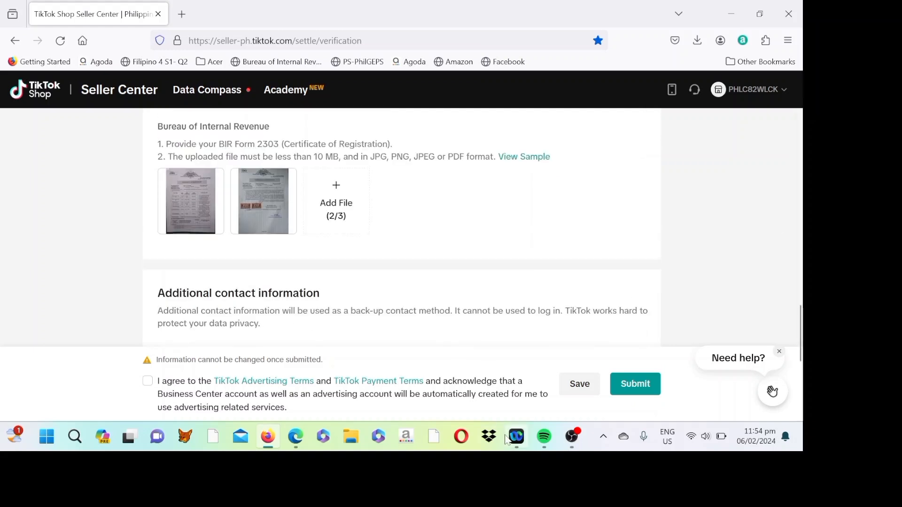
pyautogui.press('Down')
pyautogui.press('Down')
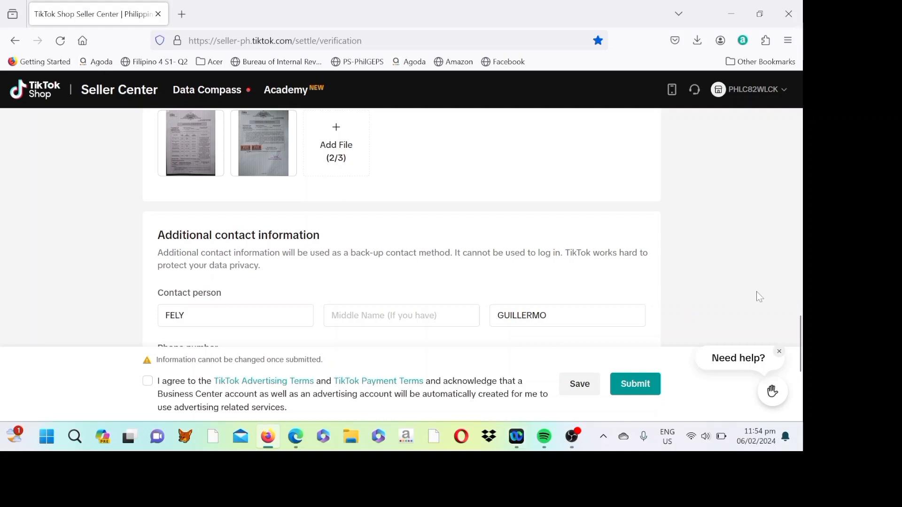
pyautogui.click(801, 262)
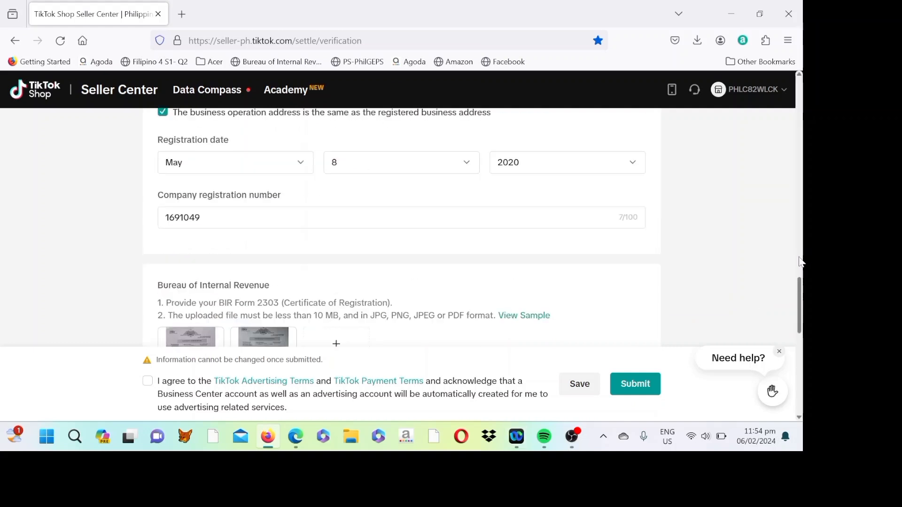
pyautogui.click(803, 350)
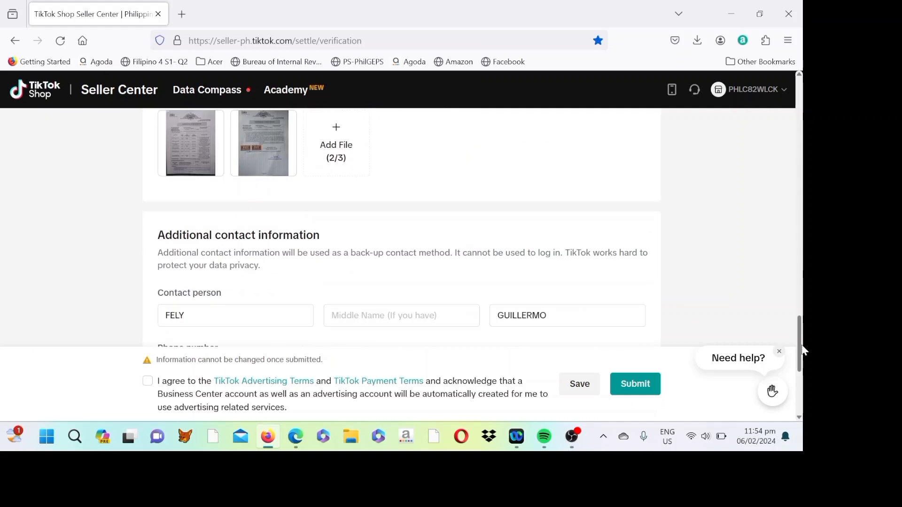
pyautogui.click(804, 395)
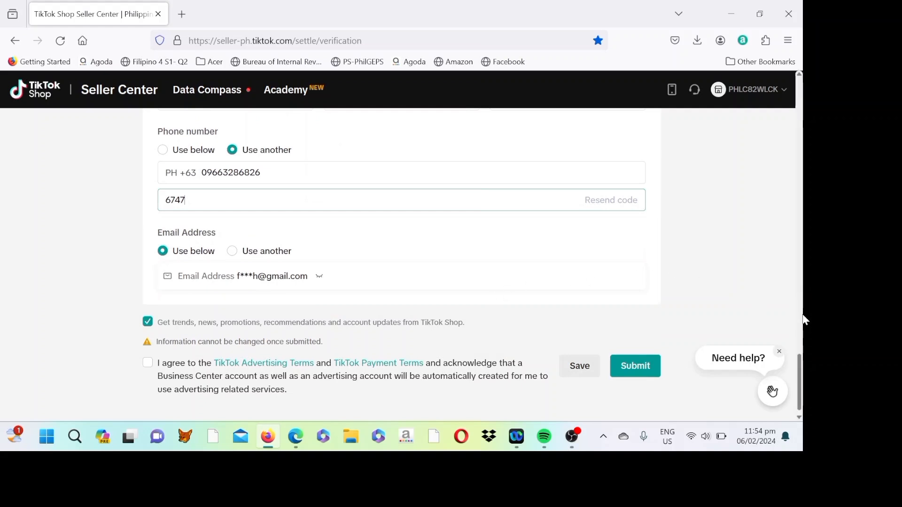
pyautogui.click(800, 419)
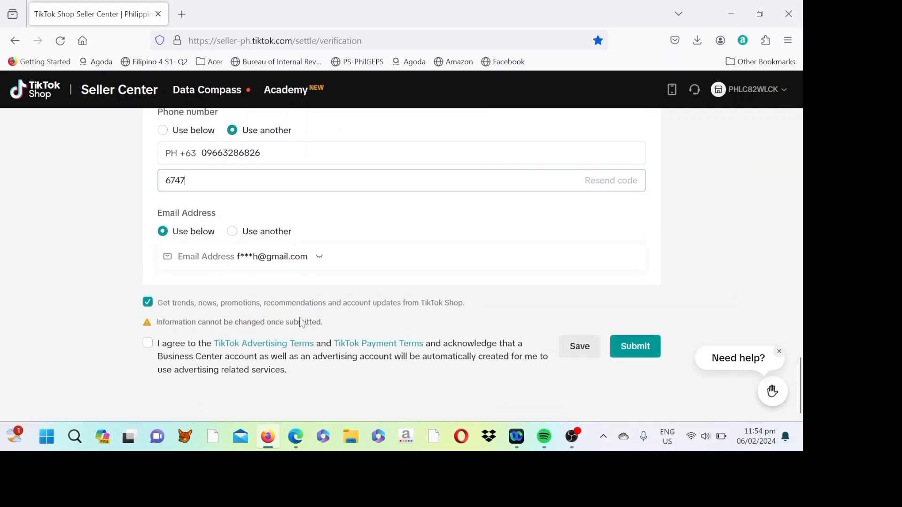
pyautogui.click(149, 347)
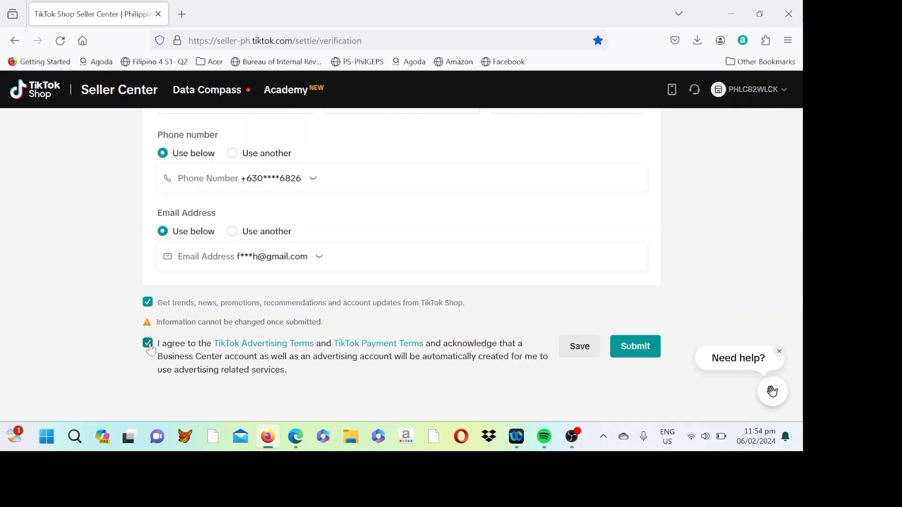
pyautogui.click(577, 355)
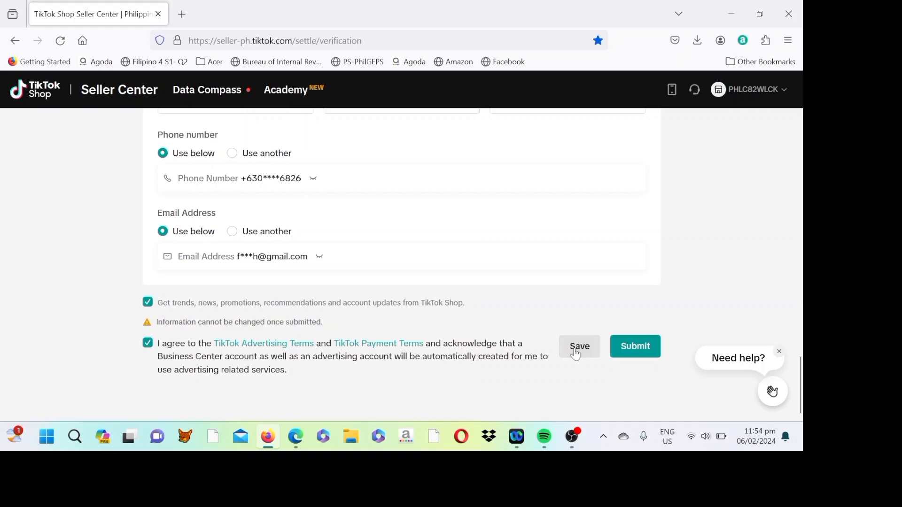
pyautogui.click(635, 348)
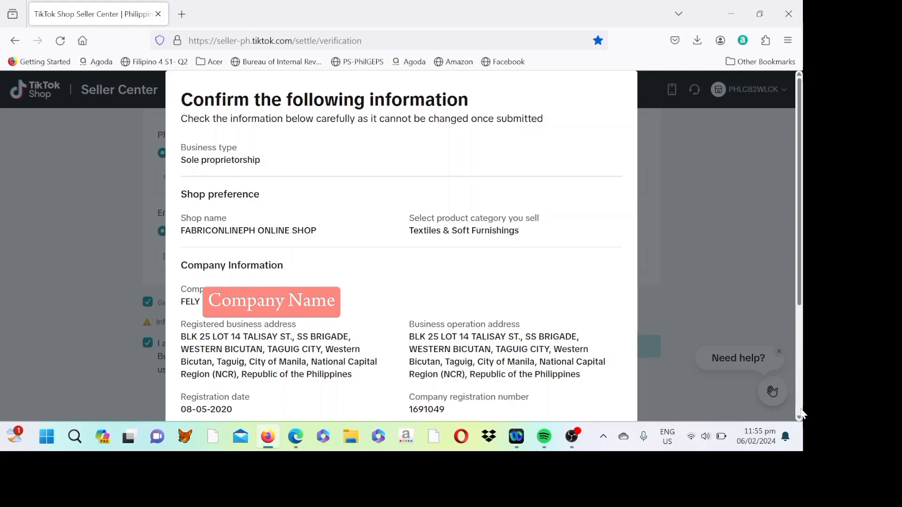
# Step: Review the summary of the shop, company and contact information and confirm the submission
pyautogui.scroll(-5, 802, 415)
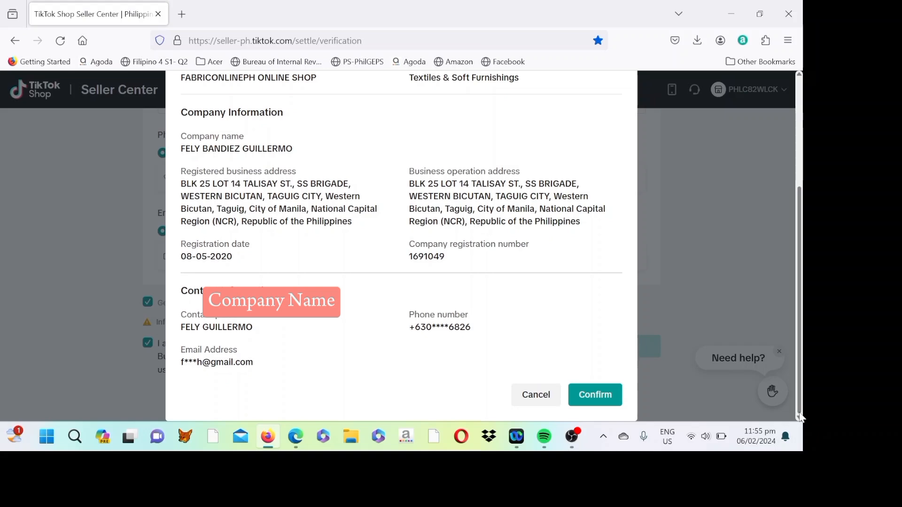
pyautogui.scroll(1, 772, 361)
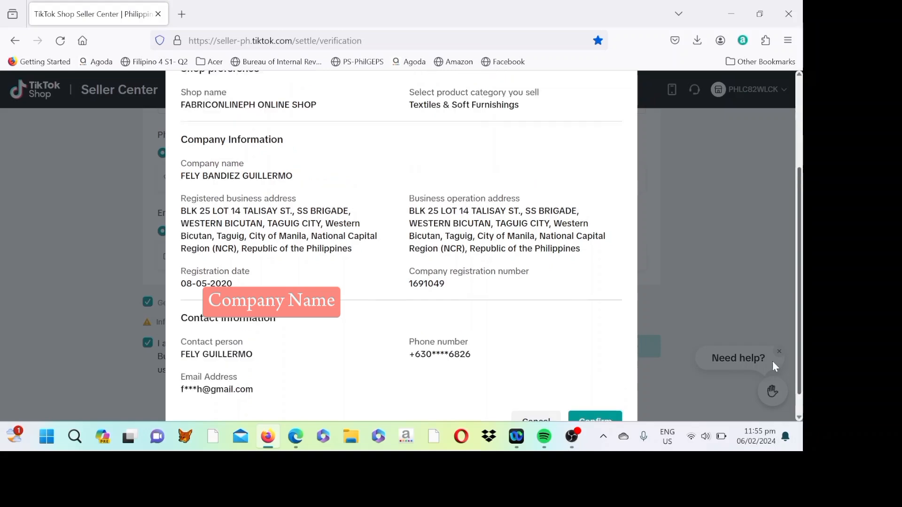
pyautogui.scroll(-1, 775, 329)
pyautogui.scroll(3, 780, 287)
pyautogui.scroll(-3, 794, 357)
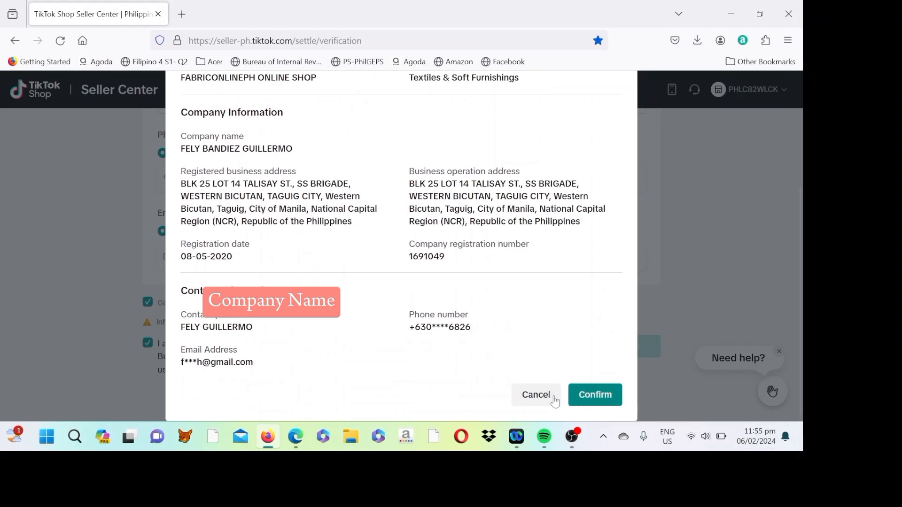
pyautogui.click(595, 396)
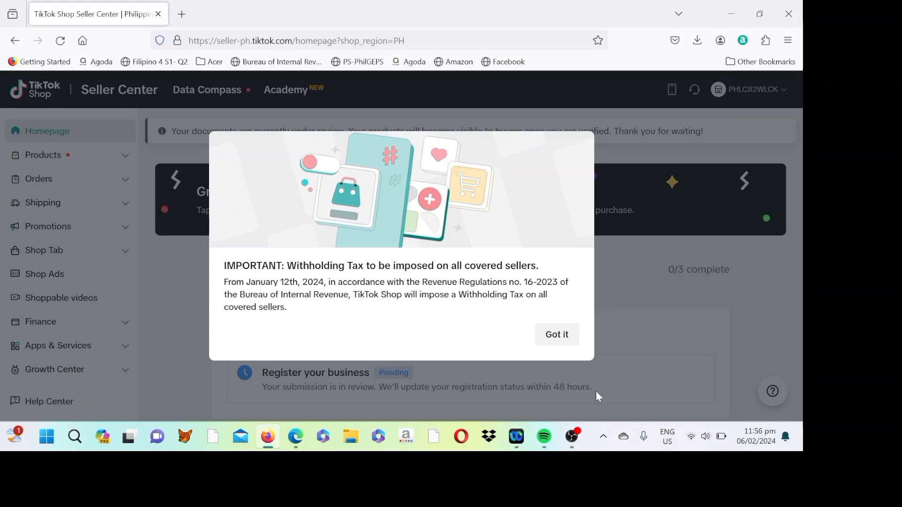
# Step: Dismiss the withholding tax notice and look over the shop setup tasks on the homepage
pyautogui.click(564, 336)
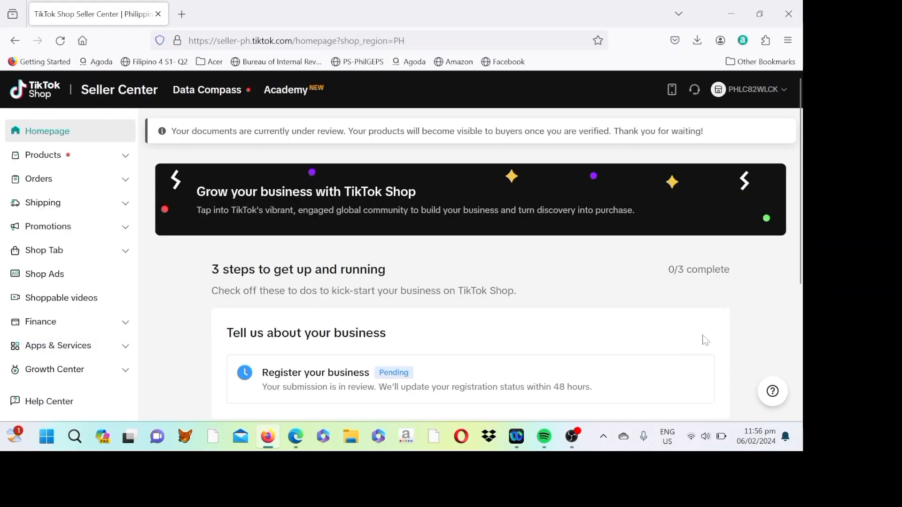
pyautogui.scroll(-3, 705, 340)
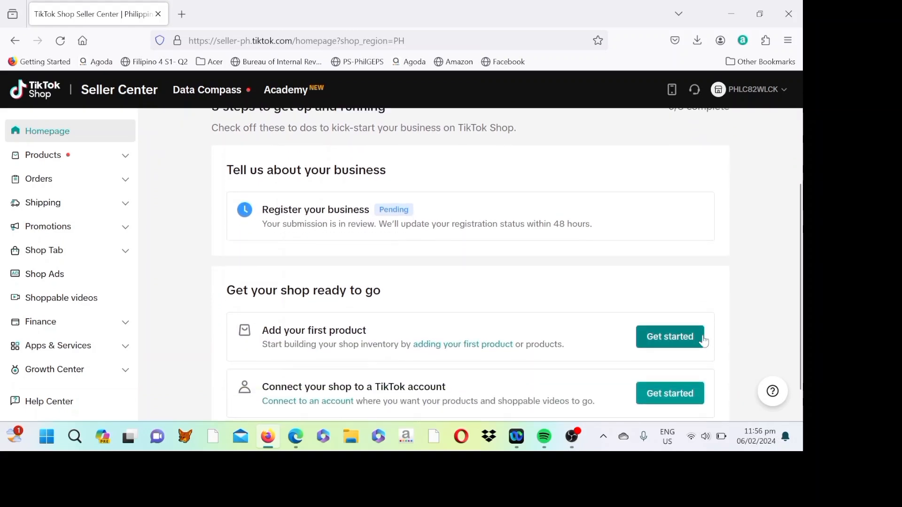
pyautogui.scroll(-1, 704, 341)
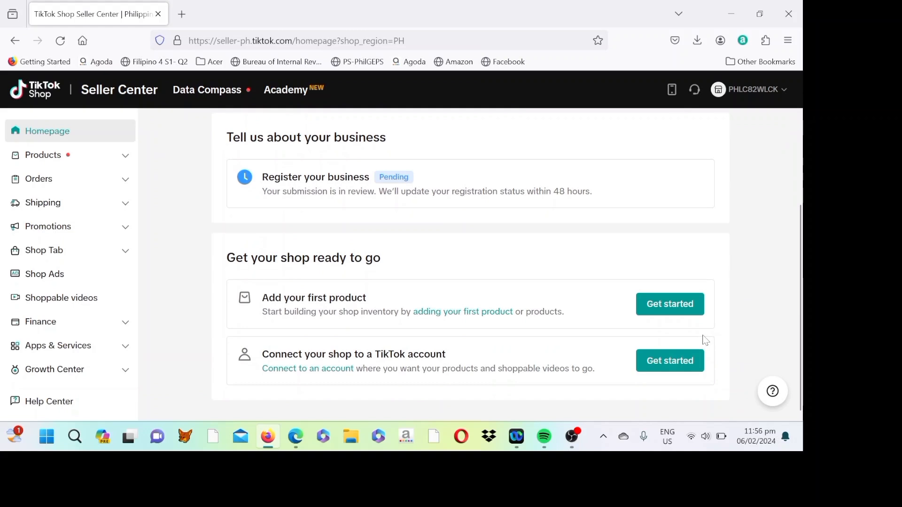
pyautogui.scroll(5, 705, 340)
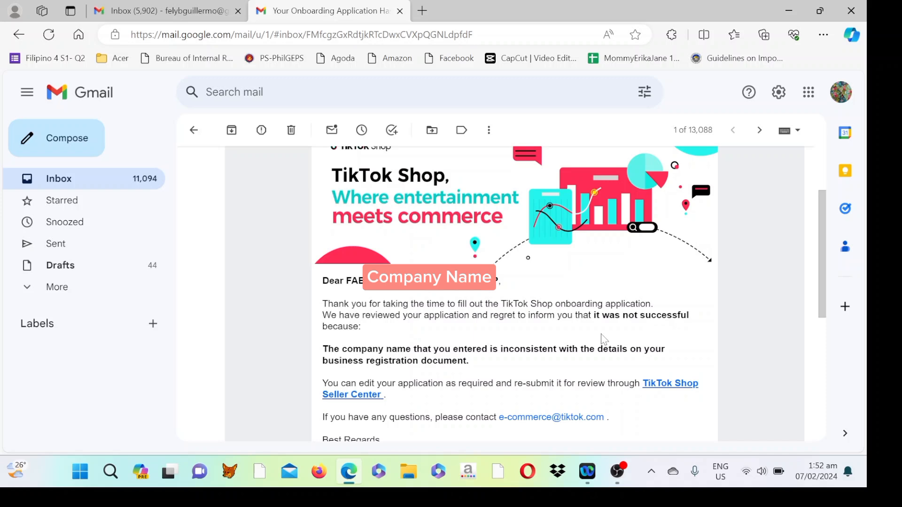
# Step: Open TikTok Shop Seller Center from the link in the onboarding rejection email and start editing the business registration
pyautogui.click(656, 388)
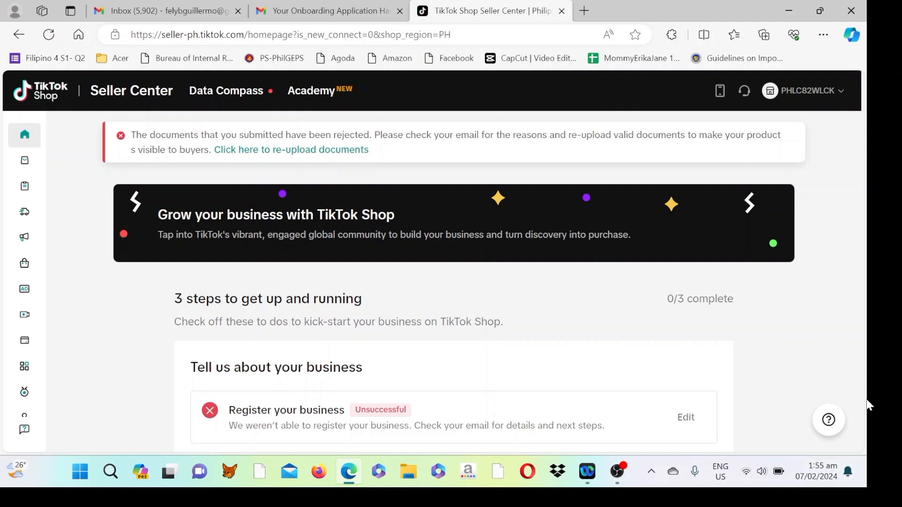
pyautogui.scroll(-2, 840, 333)
pyautogui.scroll(-3, 840, 334)
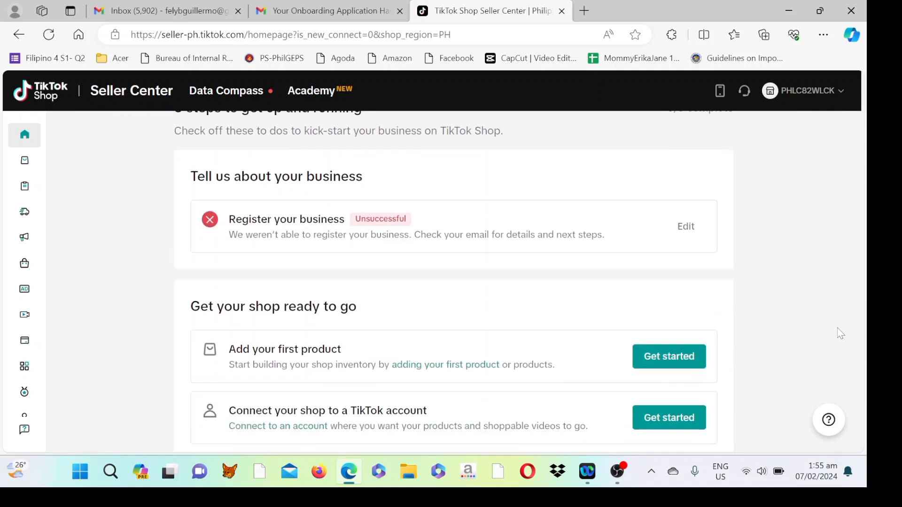
pyautogui.click(685, 224)
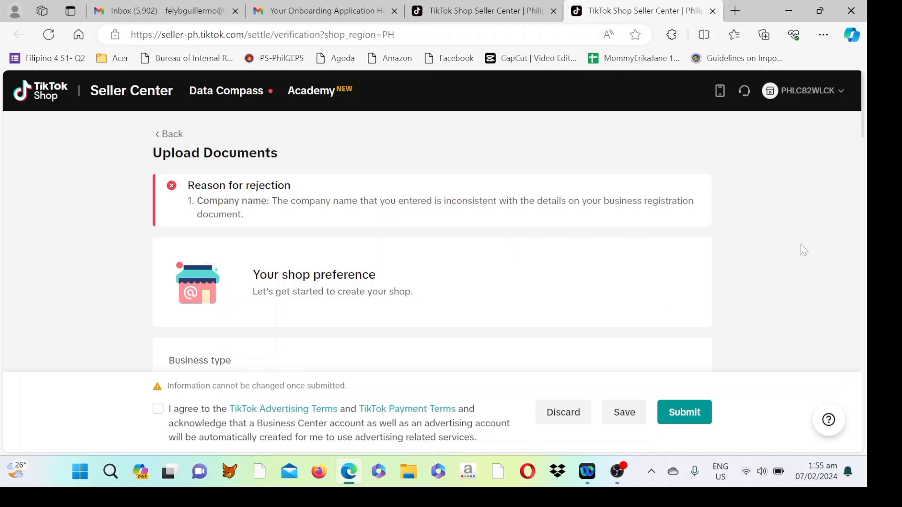
# Step: Replace the company name in the company registration section with FABRICONLINEPH ONLINE SHOP
pyautogui.scroll(-8, 803, 251)
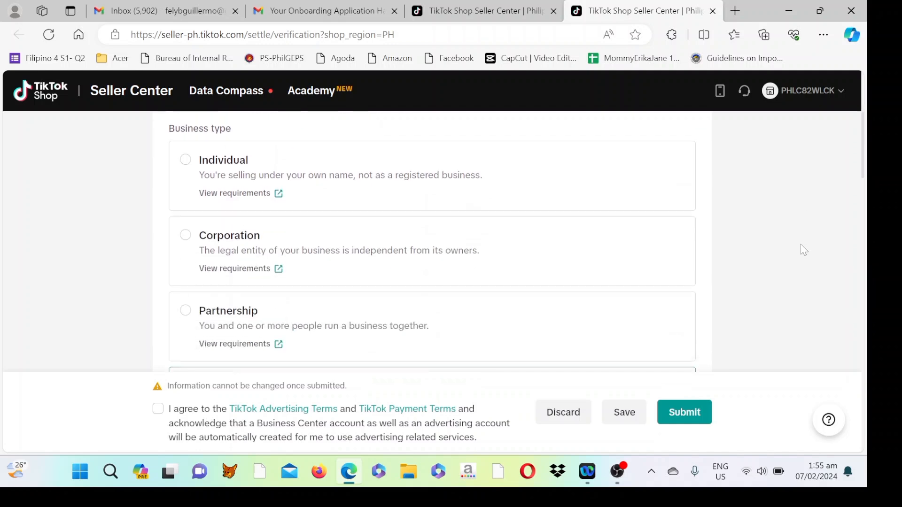
pyautogui.scroll(-4, 803, 251)
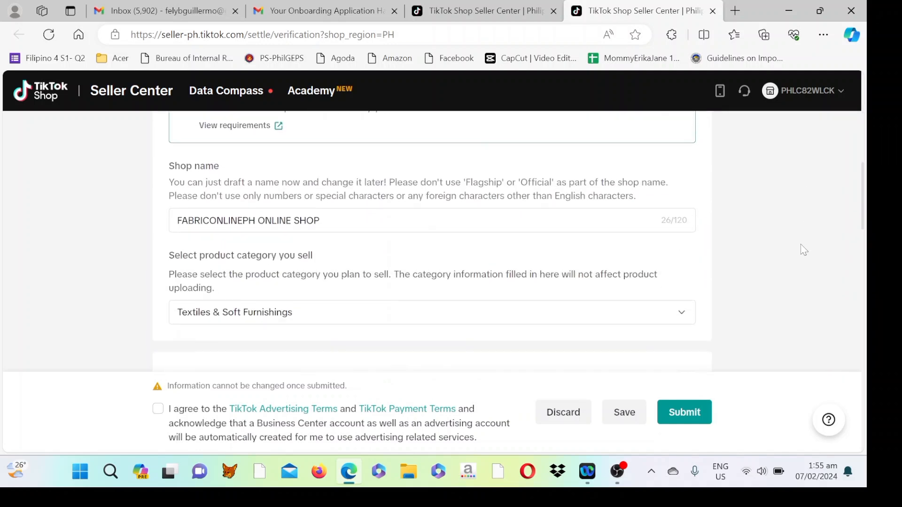
pyautogui.scroll(-5, 803, 250)
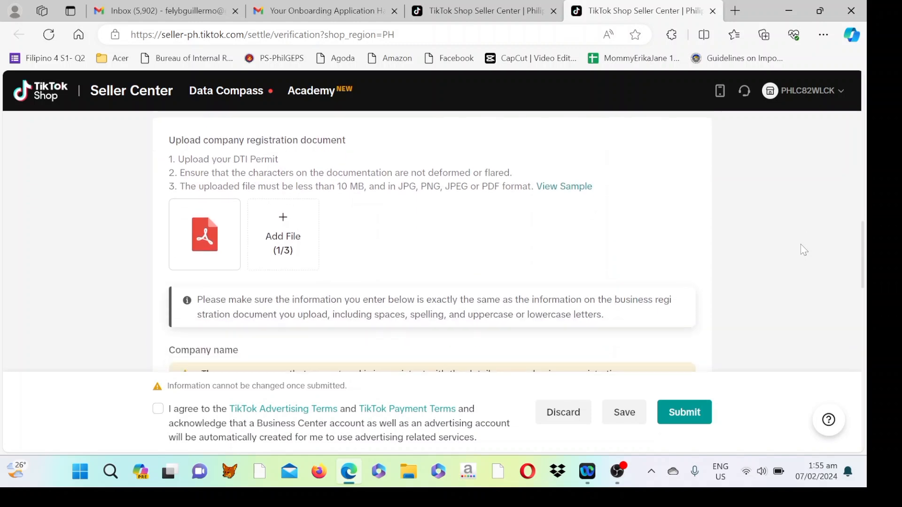
pyautogui.scroll(-1, 804, 250)
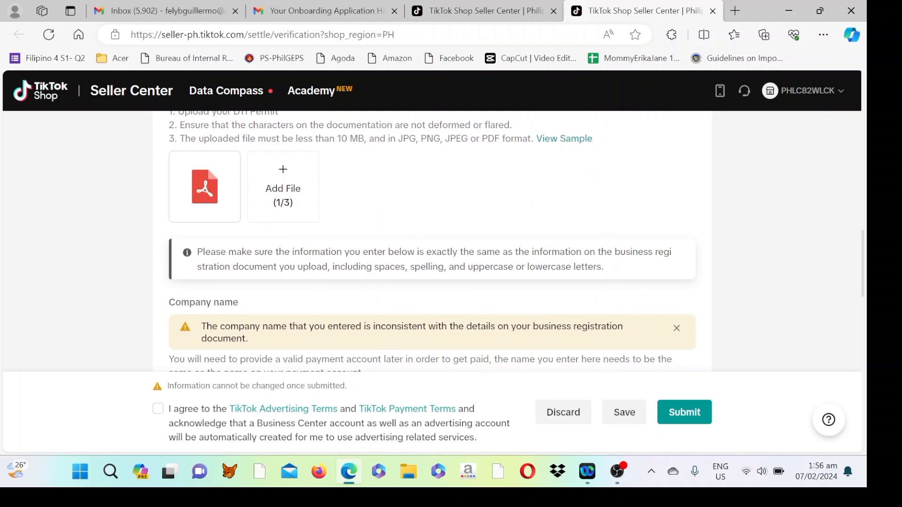
pyautogui.scroll(-2, 587, 326)
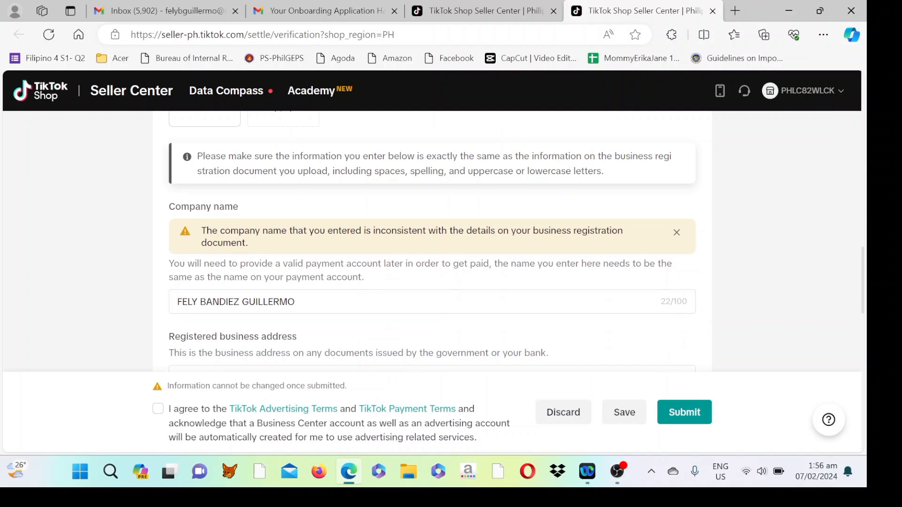
pyautogui.click(335, 293)
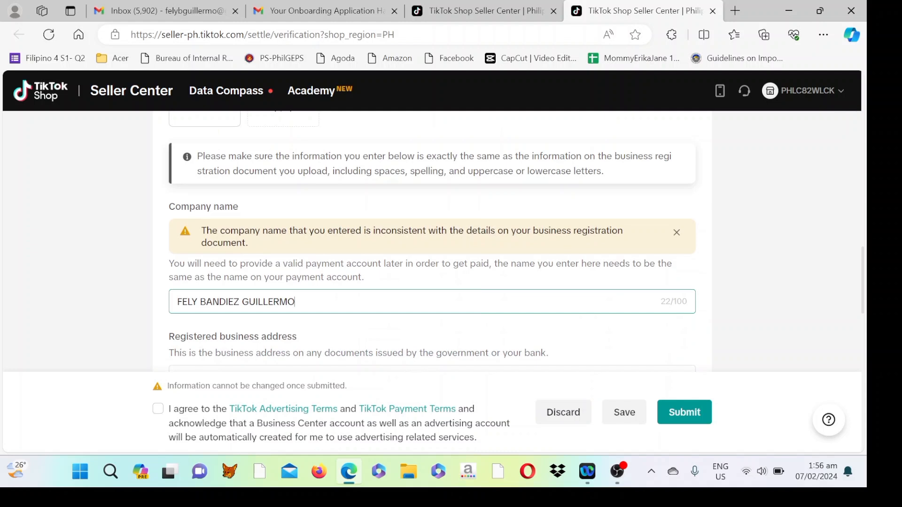
pyautogui.press('BackSpace')
pyautogui.press('BackSpace')
pyautogui.press('BackSpace')
pyautogui.press('BackSpace')
pyautogui.press('BackSpace')
pyautogui.press('BackSpace')
pyautogui.press('BackSpace')
pyautogui.press('BackSpace')
pyautogui.press('BackSpace')
pyautogui.press('BackSpace')
pyautogui.press('BackSpace')
pyautogui.press('BackSpace')
pyautogui.press('BackSpace')
pyautogui.press('BackSpace')
pyautogui.press('BackSpace')
pyautogui.press('BackSpace')
pyautogui.press('BackSpace')
pyautogui.press('BackSpace')
pyautogui.press('BackSpace')
pyautogui.press('BackSpace')
pyautogui.press('BackSpace')
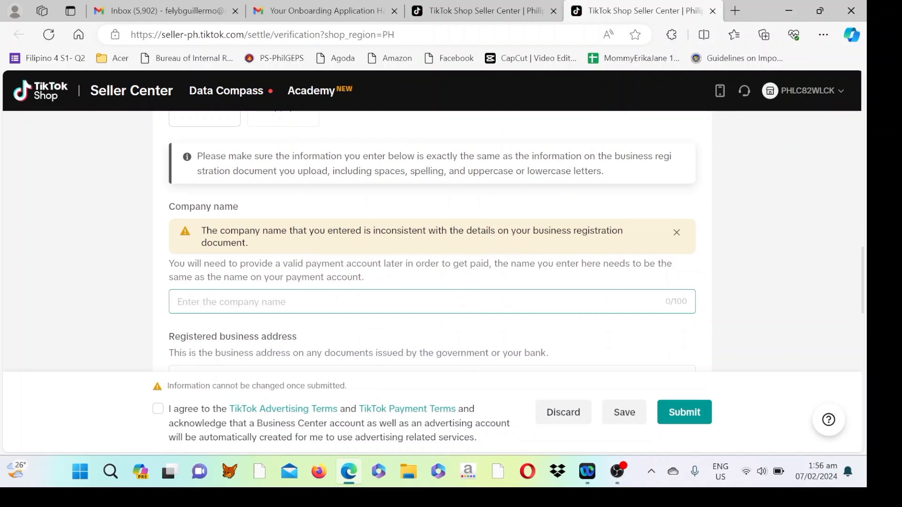
pyautogui.write('fe')
pyautogui.press('BackSpace')
pyautogui.press('BackSpace')
pyautogui.press('capslock')
pyautogui.write('FAB')
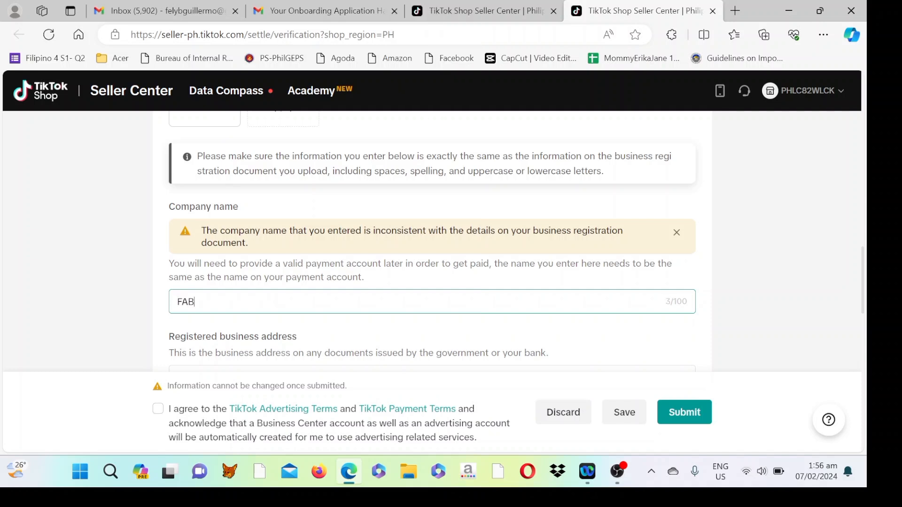
pyautogui.write('RICONLINEPH ONLINE')
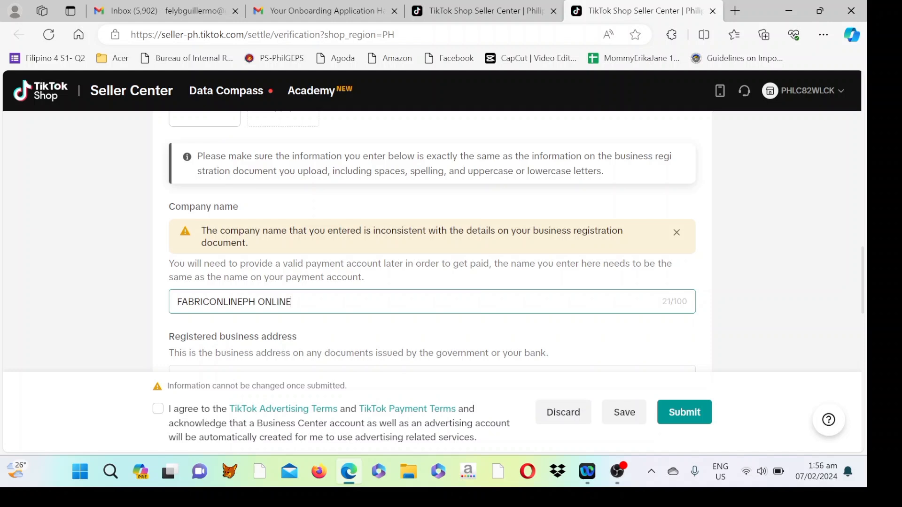
pyautogui.write(' SHOP')
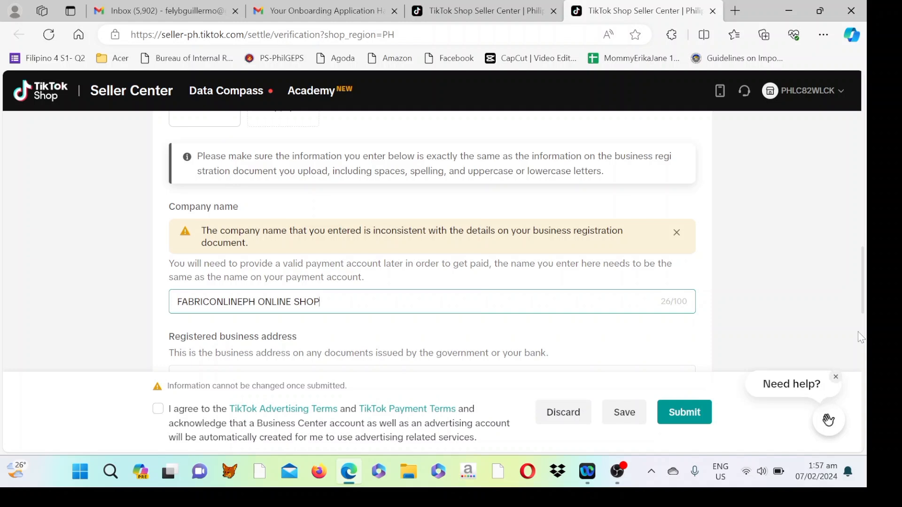
# Step: Check the remaining form details, save the form, and submit it with the TikTok Advertising Terms and TikTok Payment Terms agreed
pyautogui.scroll(-6, 864, 353)
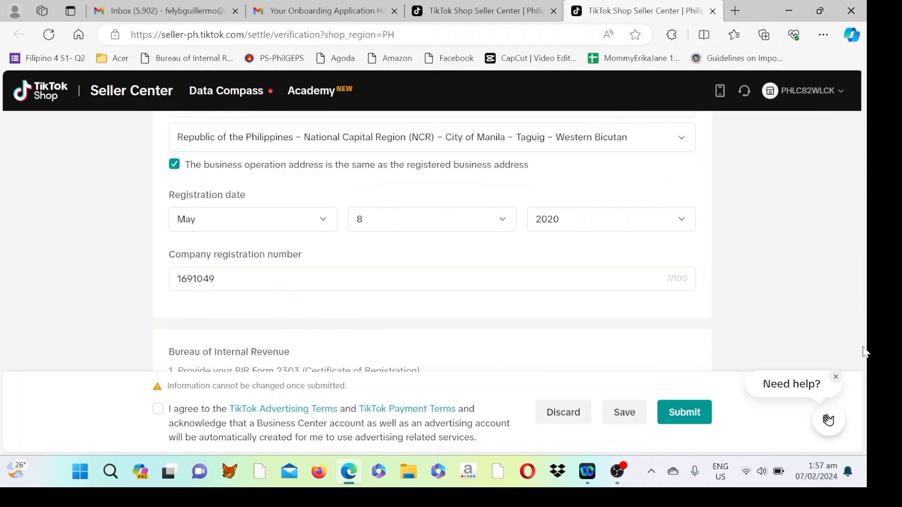
pyautogui.scroll(2, 860, 134)
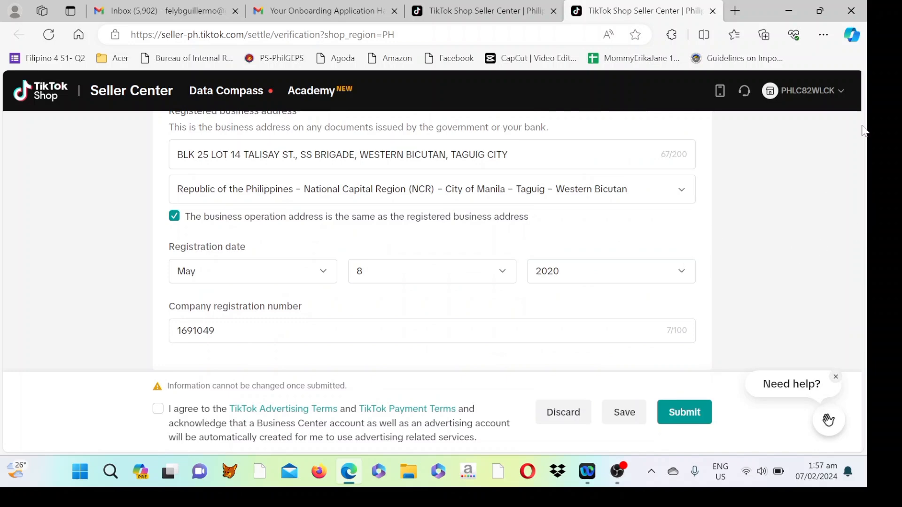
pyautogui.scroll(5, 863, 132)
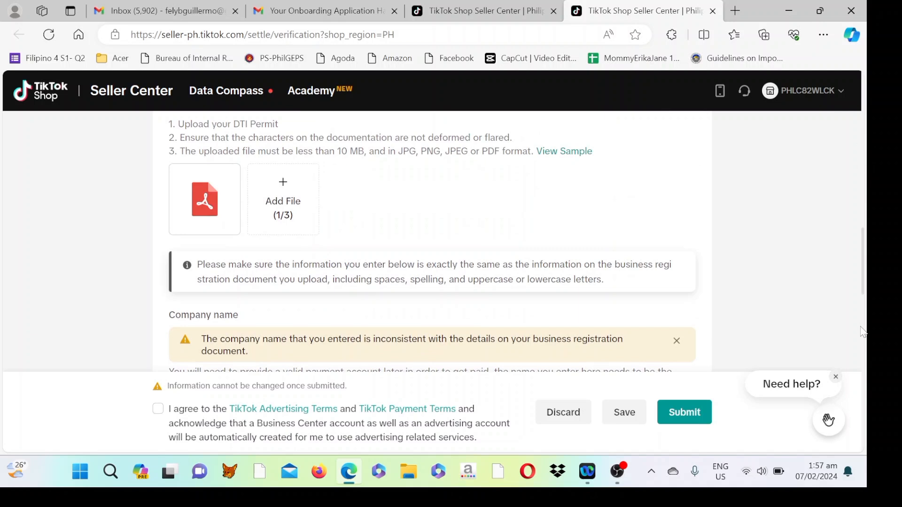
pyautogui.scroll(-4, 863, 333)
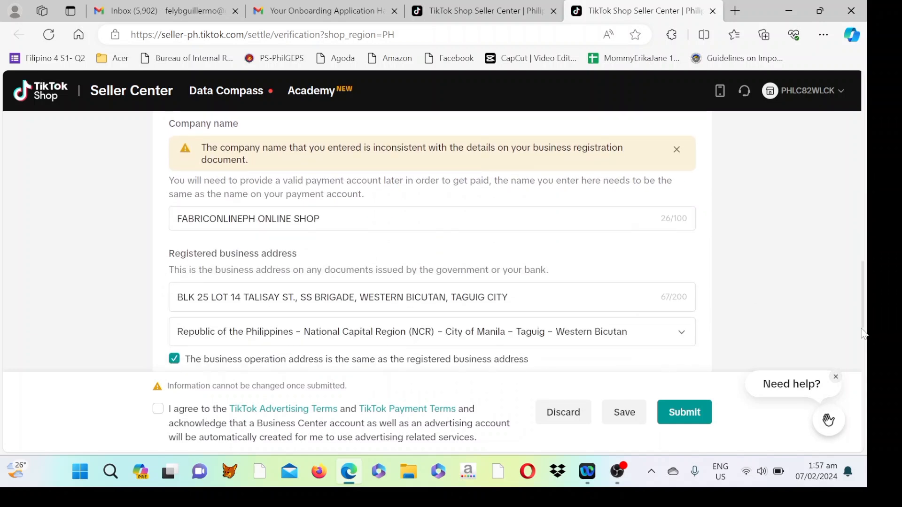
pyautogui.scroll(-6, 863, 334)
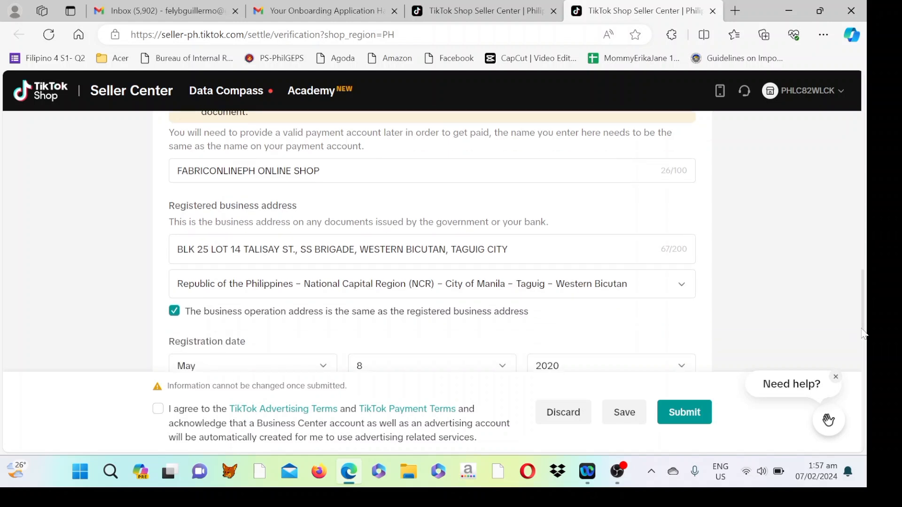
pyautogui.scroll(-8, 864, 333)
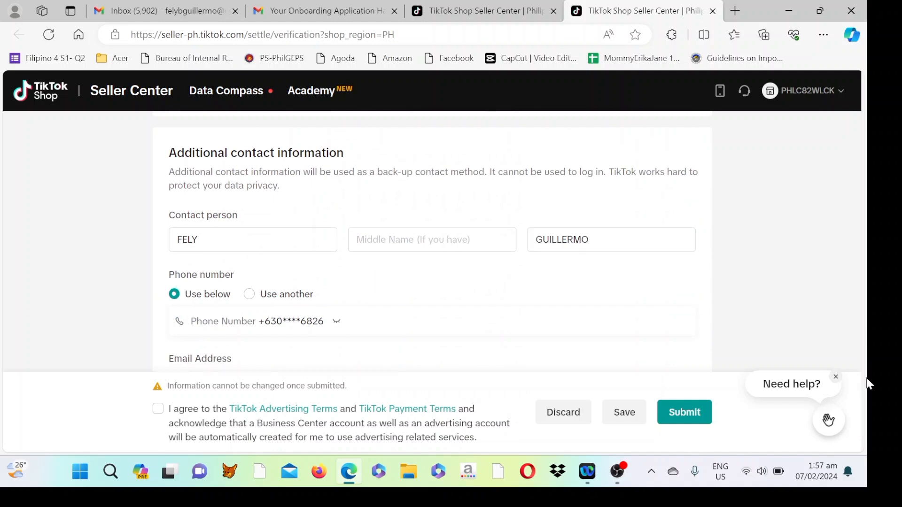
pyautogui.scroll(-3, 869, 384)
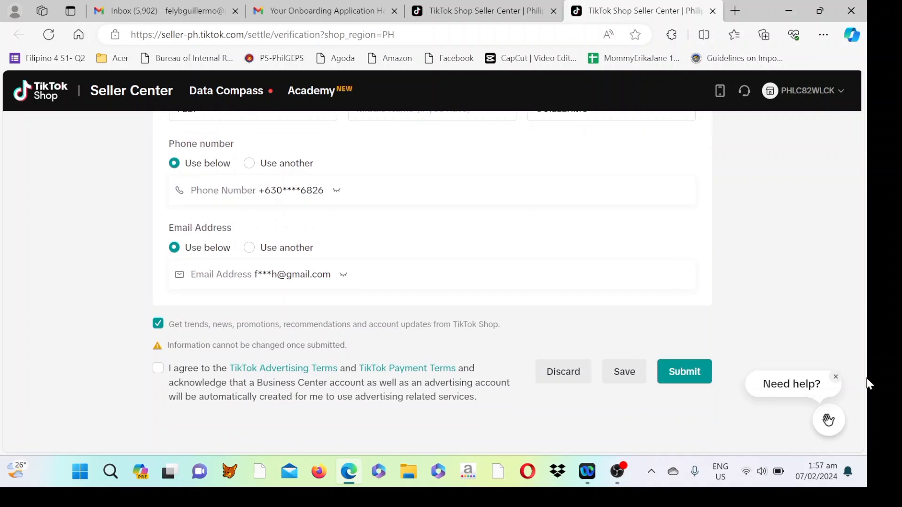
pyautogui.click(610, 381)
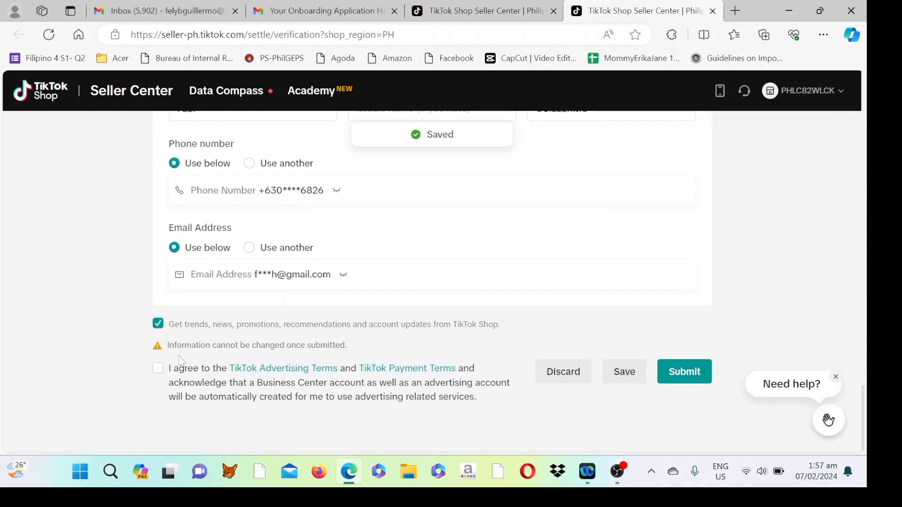
pyautogui.click(165, 369)
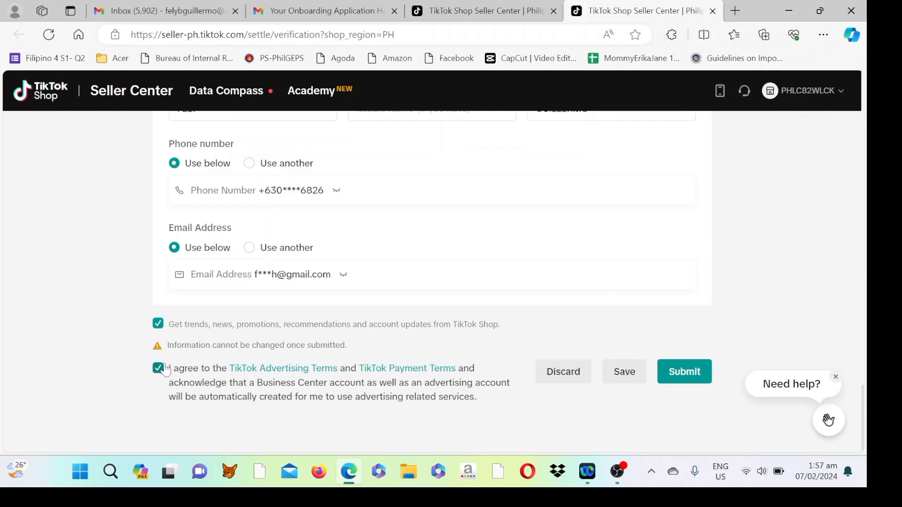
pyautogui.click(689, 371)
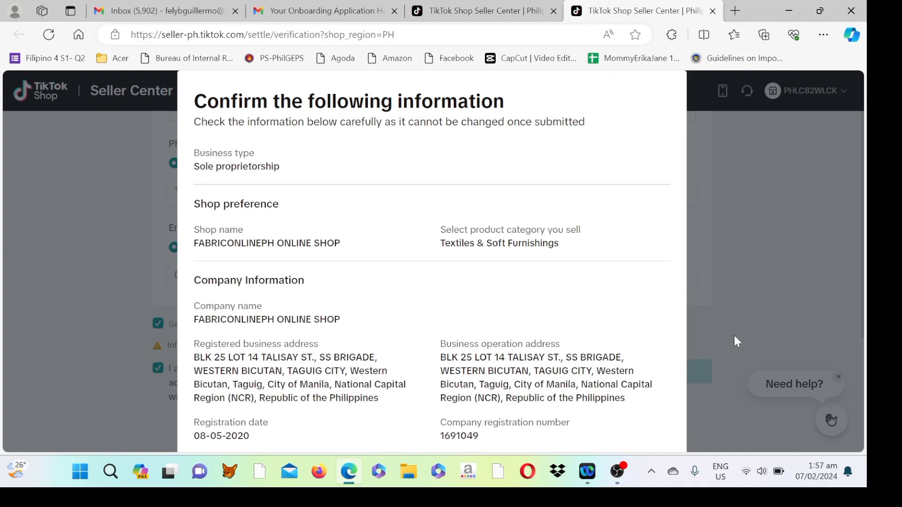
# Step: Confirm the summarized information for the resubmission and check the business registration status on the homepage
pyautogui.scroll(-3, 733, 336)
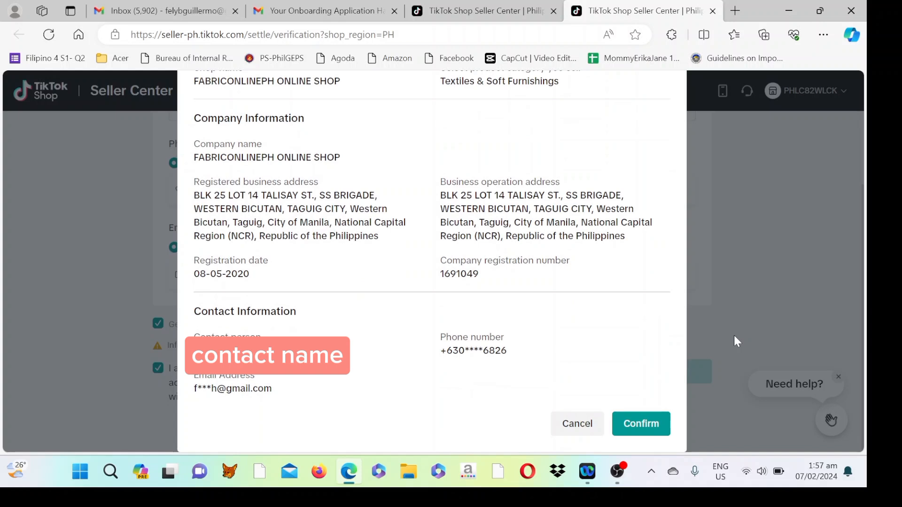
pyautogui.click(631, 434)
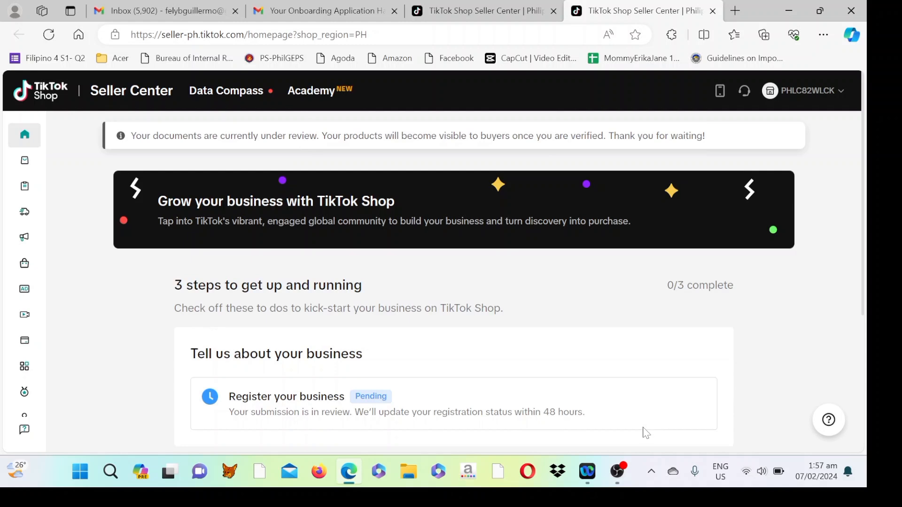
pyautogui.scroll(-5, 646, 433)
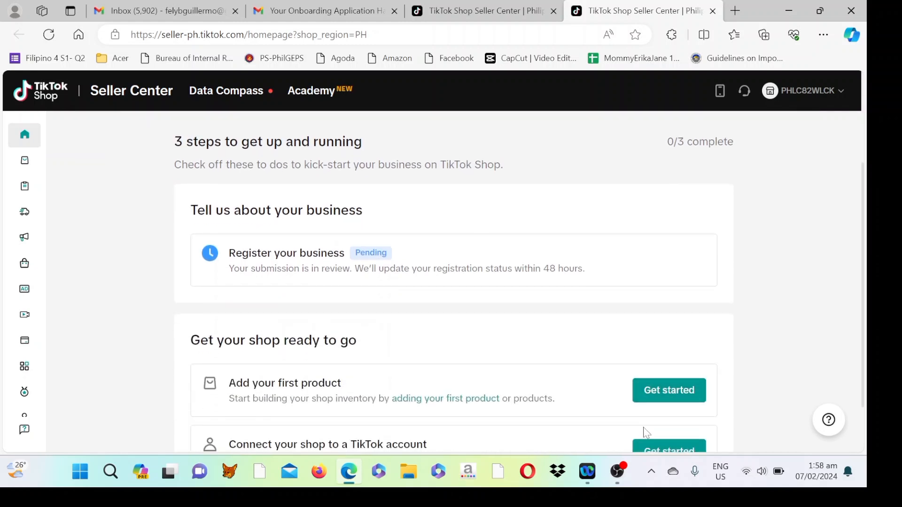
pyautogui.scroll(5, 646, 433)
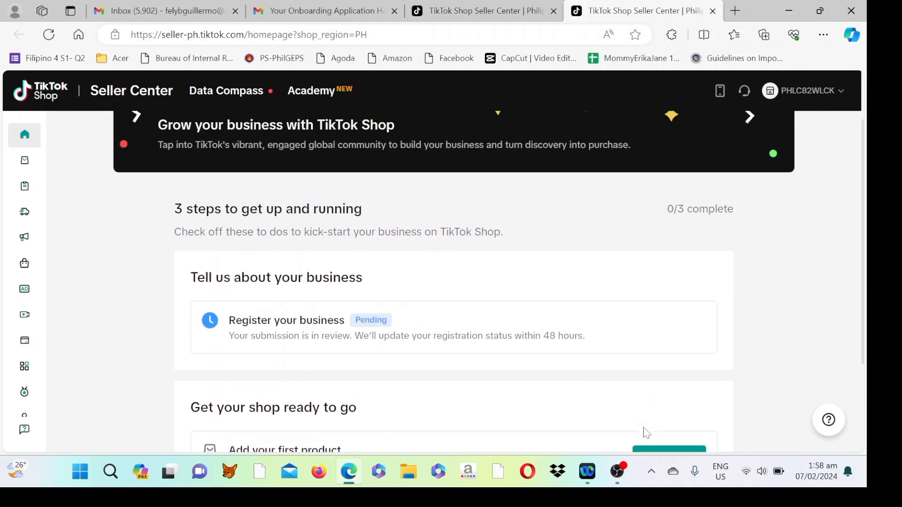